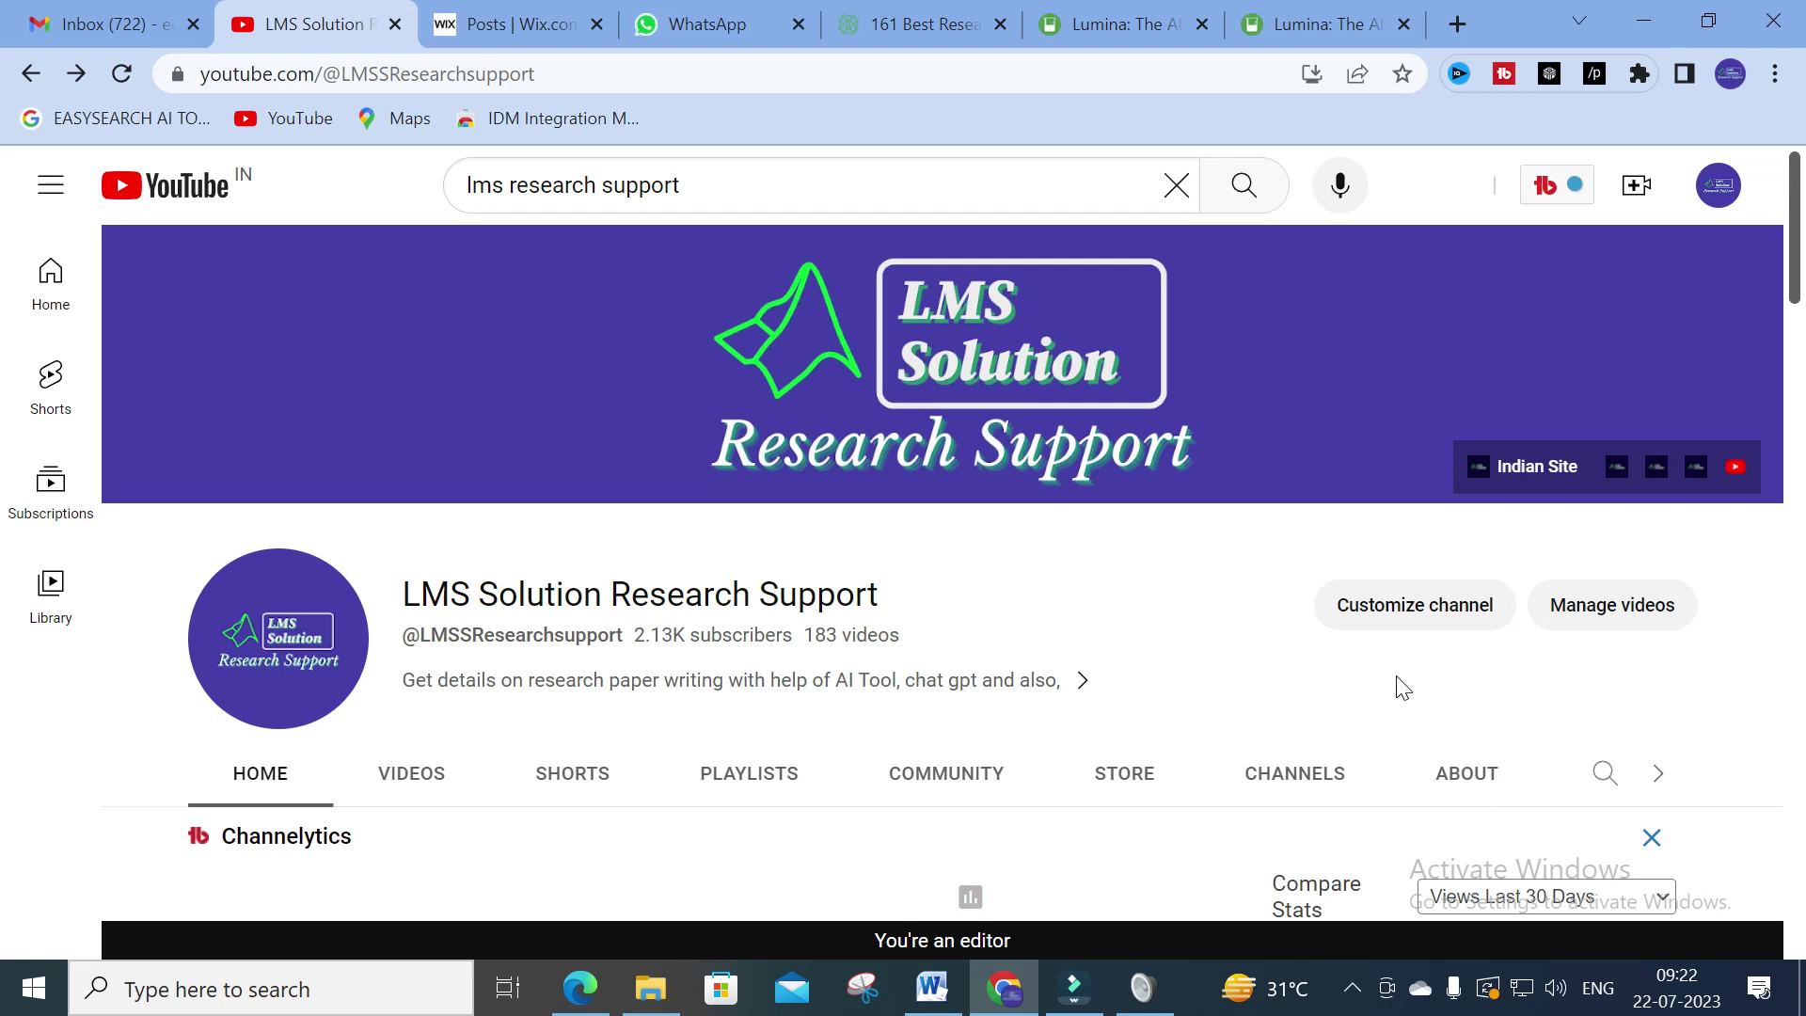
Switch from the YouTube channel to the Lumina site tab
click(1354, 13)
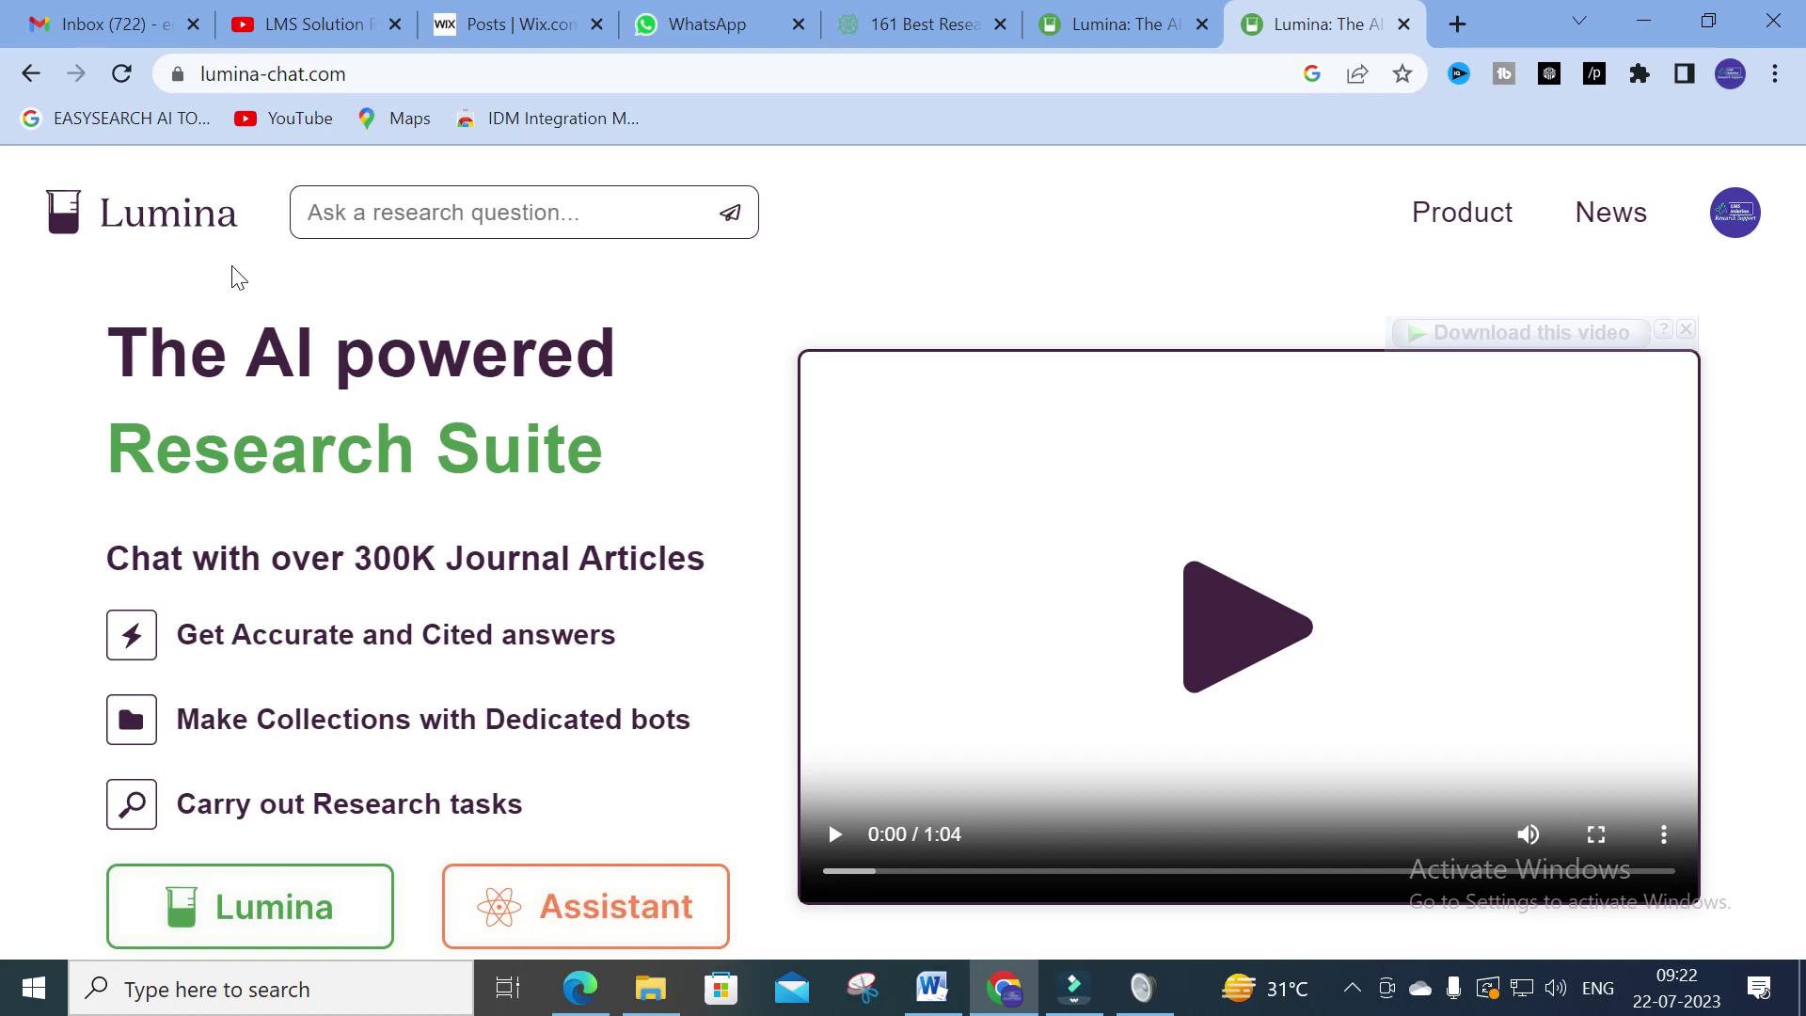
scroll(381, 431, down, 5)
scroll(381, 431, up, 5)
On the other Lumina tab, review the landing page's feature sections, then begin asking how voltage and current source inverters differ
key(ctrl+shift+Tab)
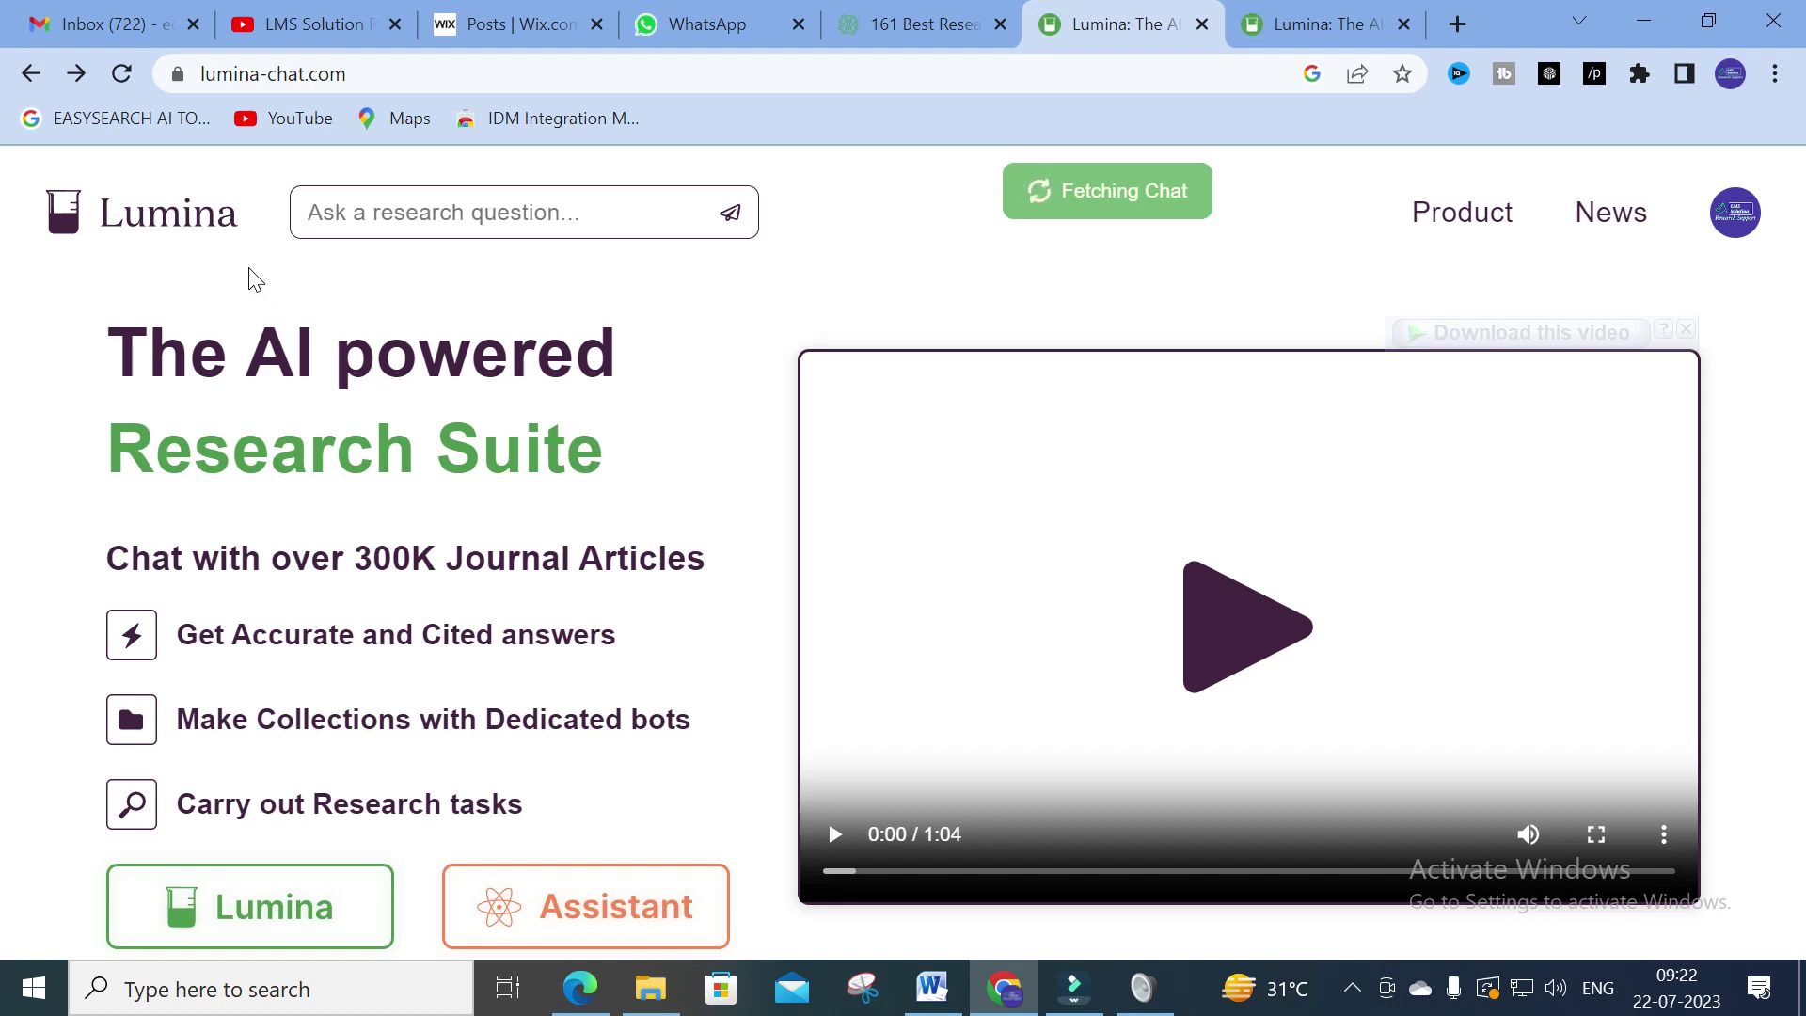
scroll(226, 386, down, 2)
scroll(226, 387, up, 2)
scroll(409, 563, down, 3)
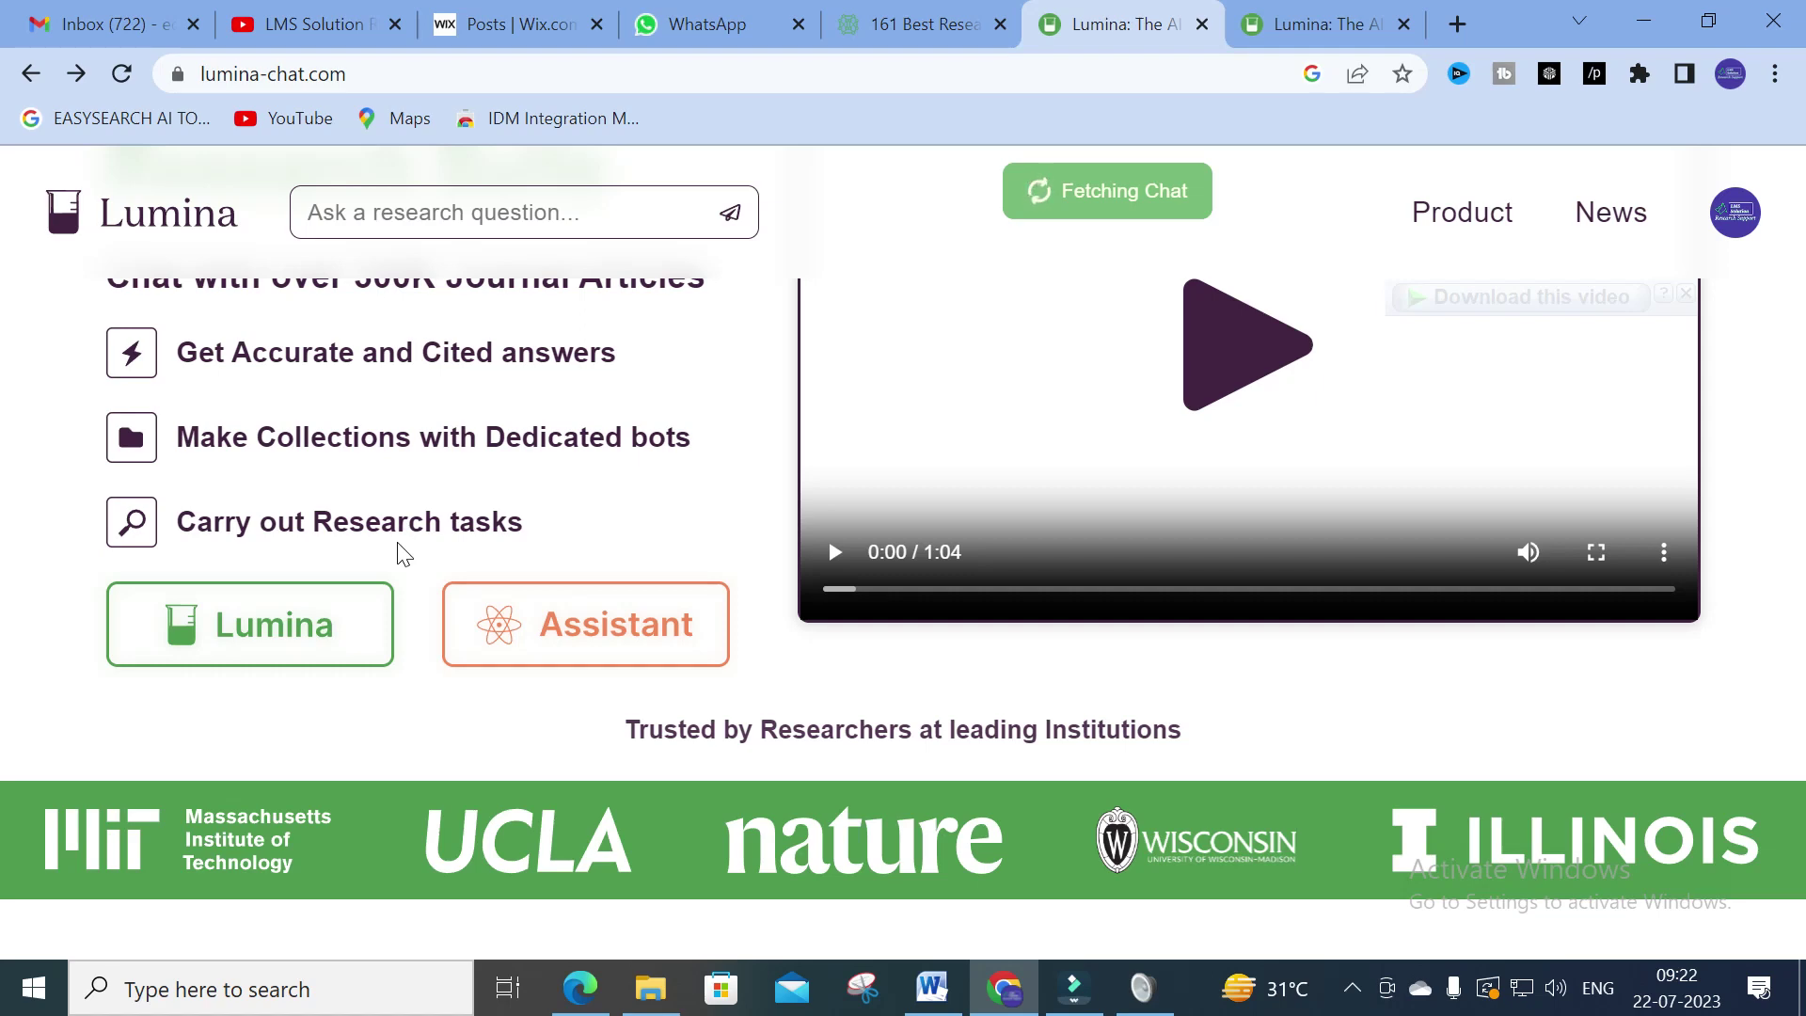
scroll(400, 550, down, 10)
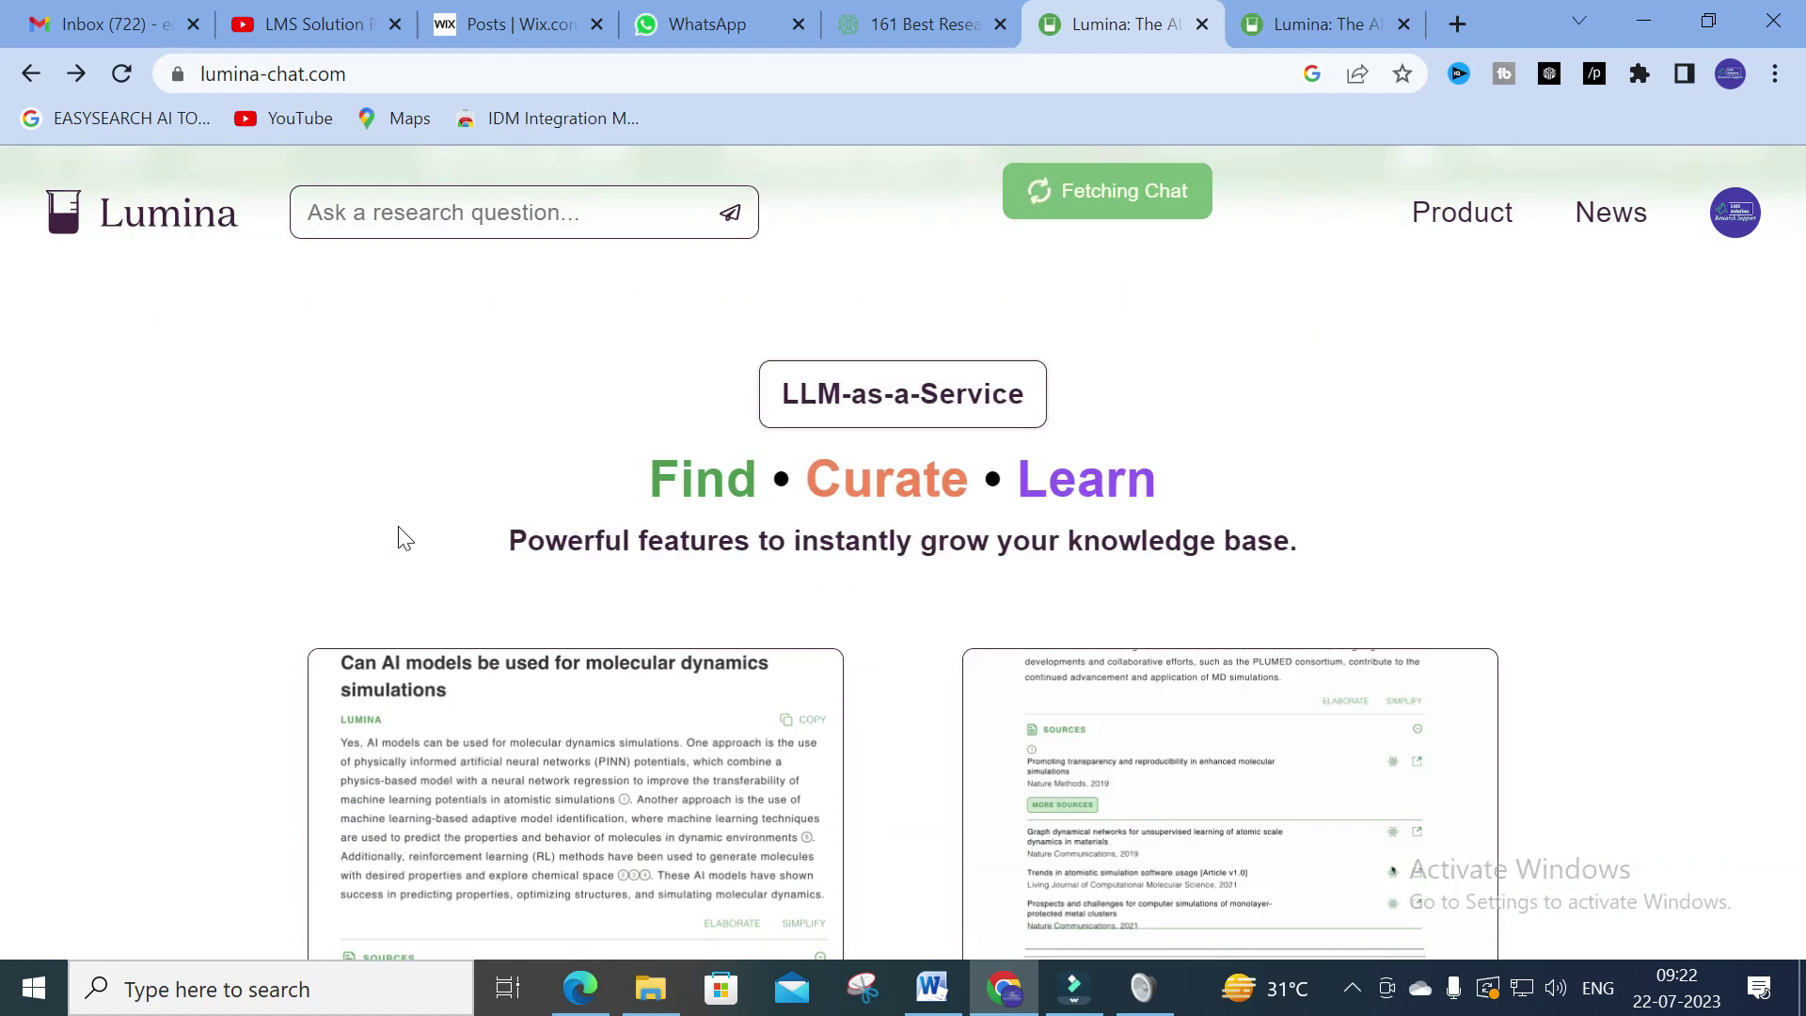
scroll(428, 507, down, 3)
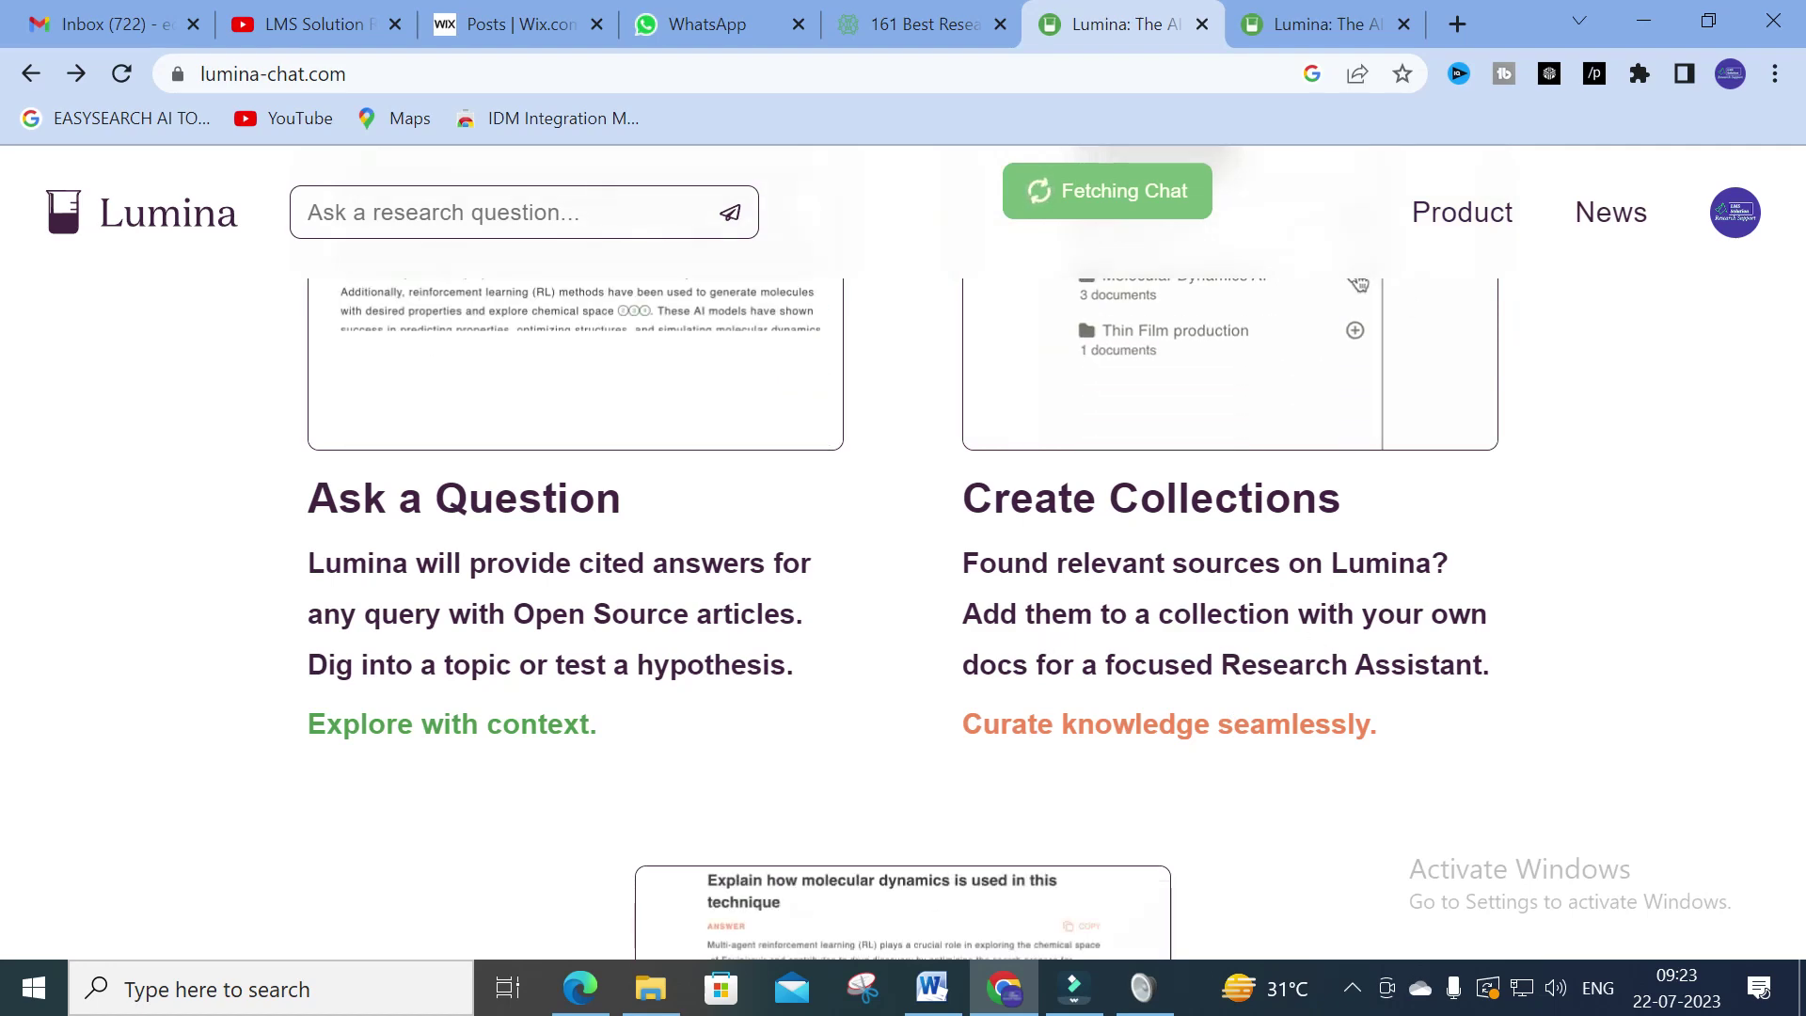
scroll(1205, 702, down, 7)
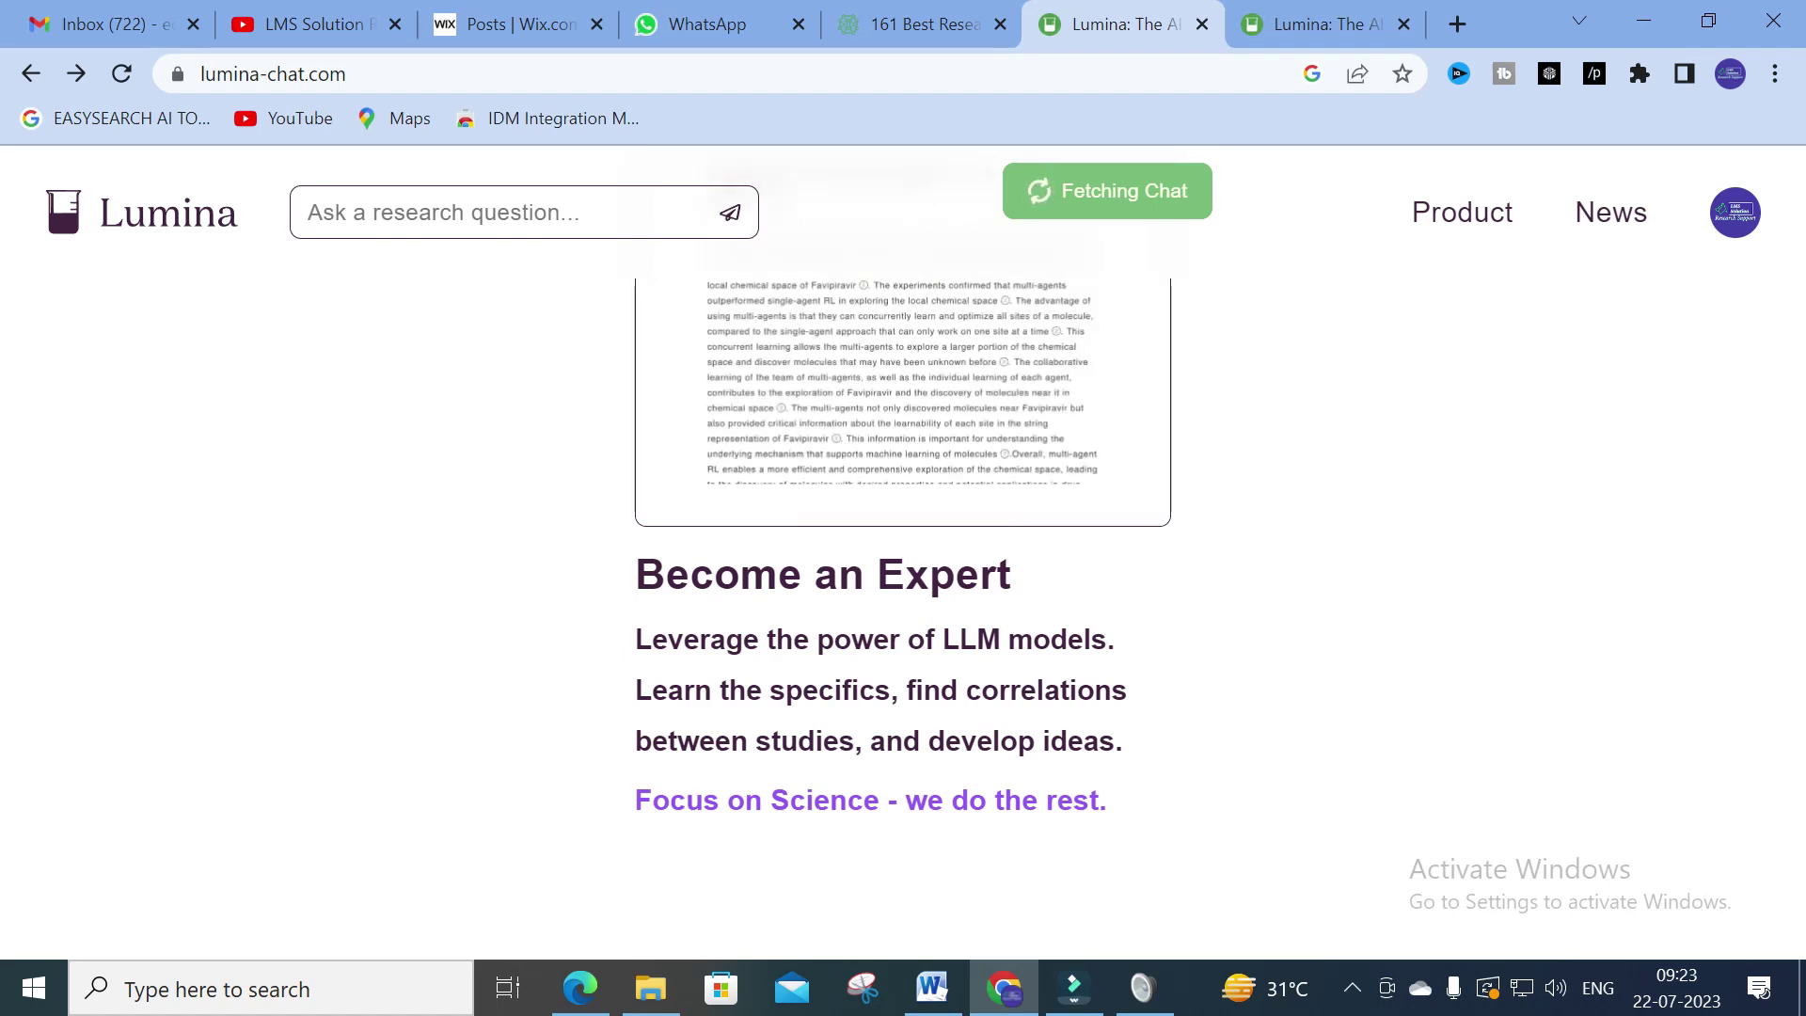
scroll(794, 798, up, 20)
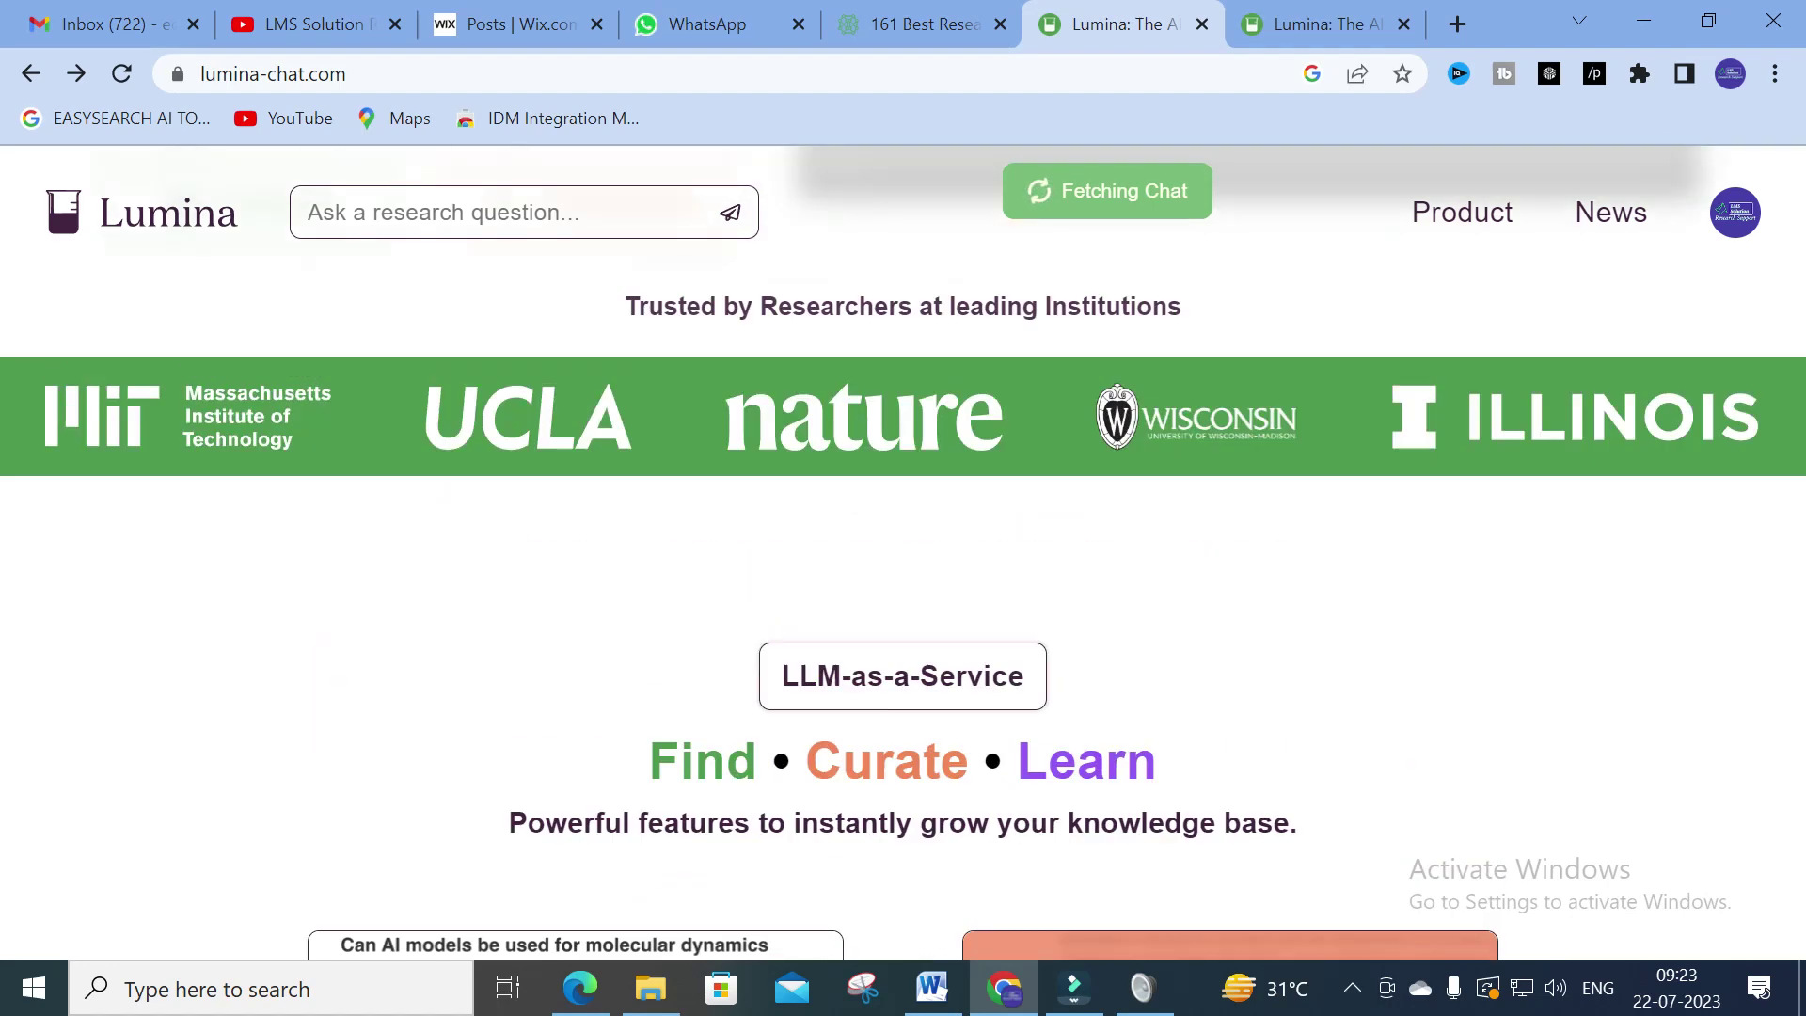
scroll(787, 777, down, 5)
scroll(669, 738, down, 7)
scroll(669, 738, up, 15)
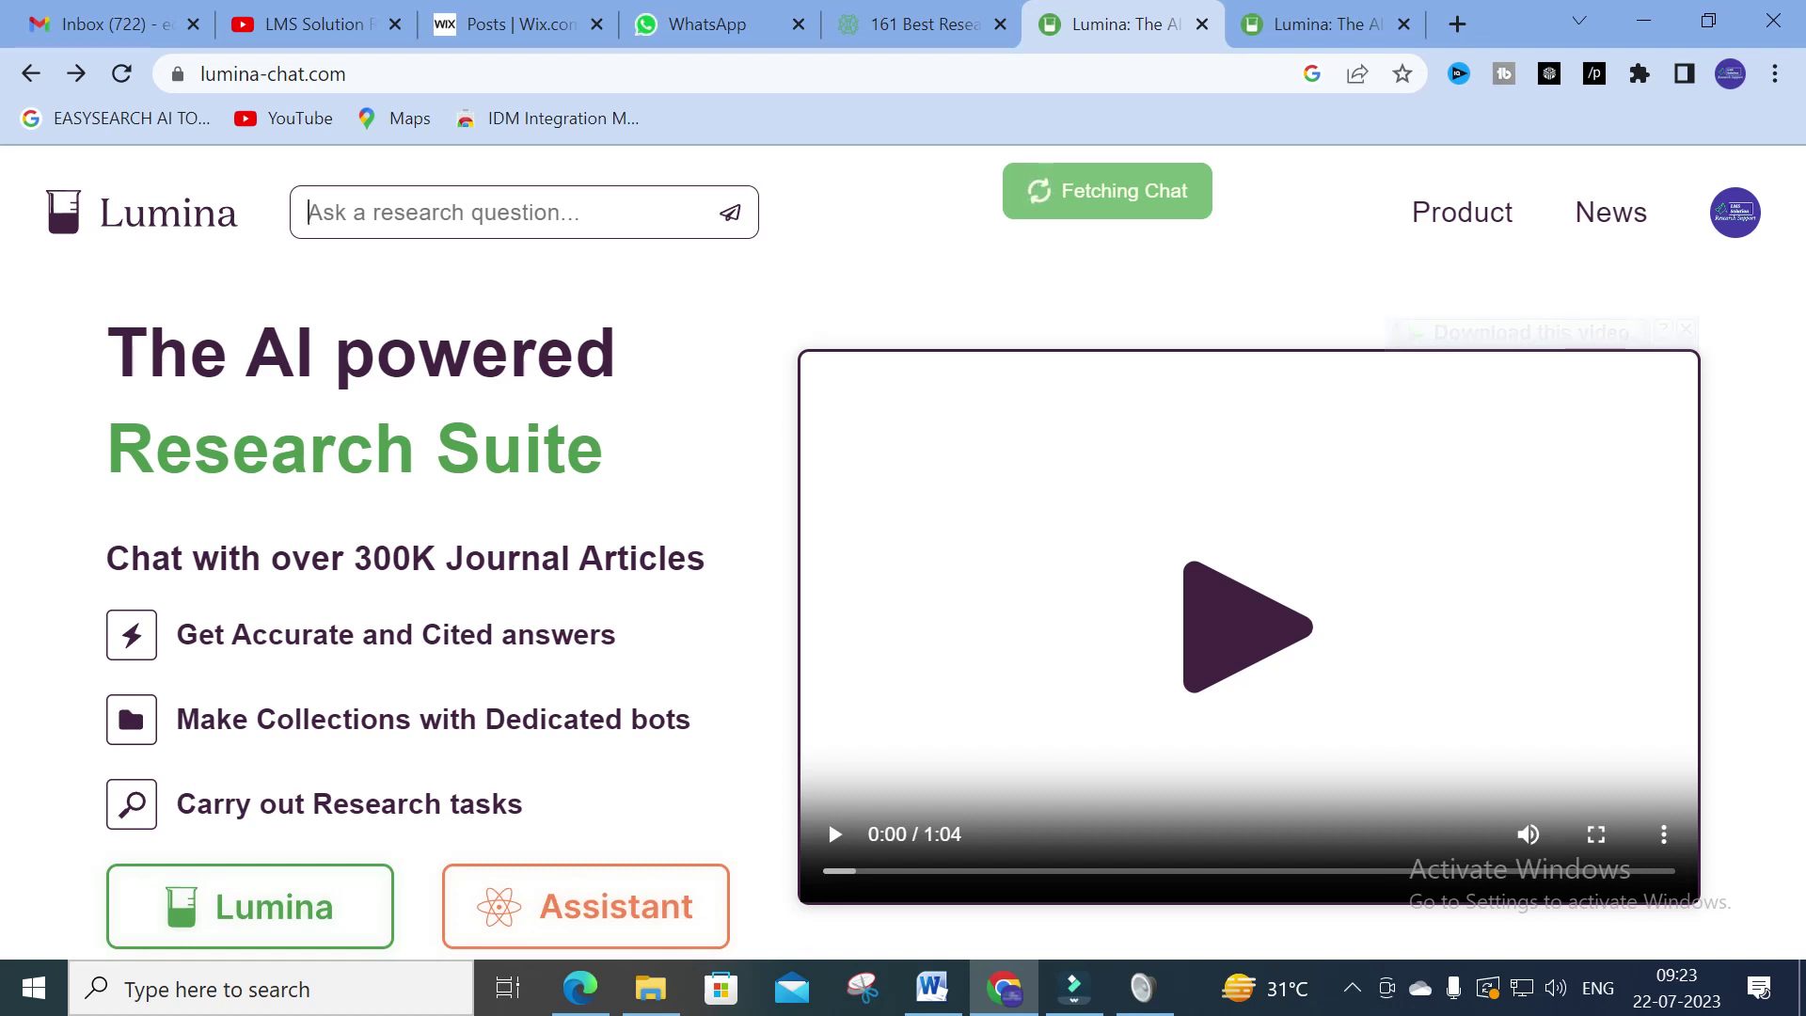
text(what is the fdifferen)
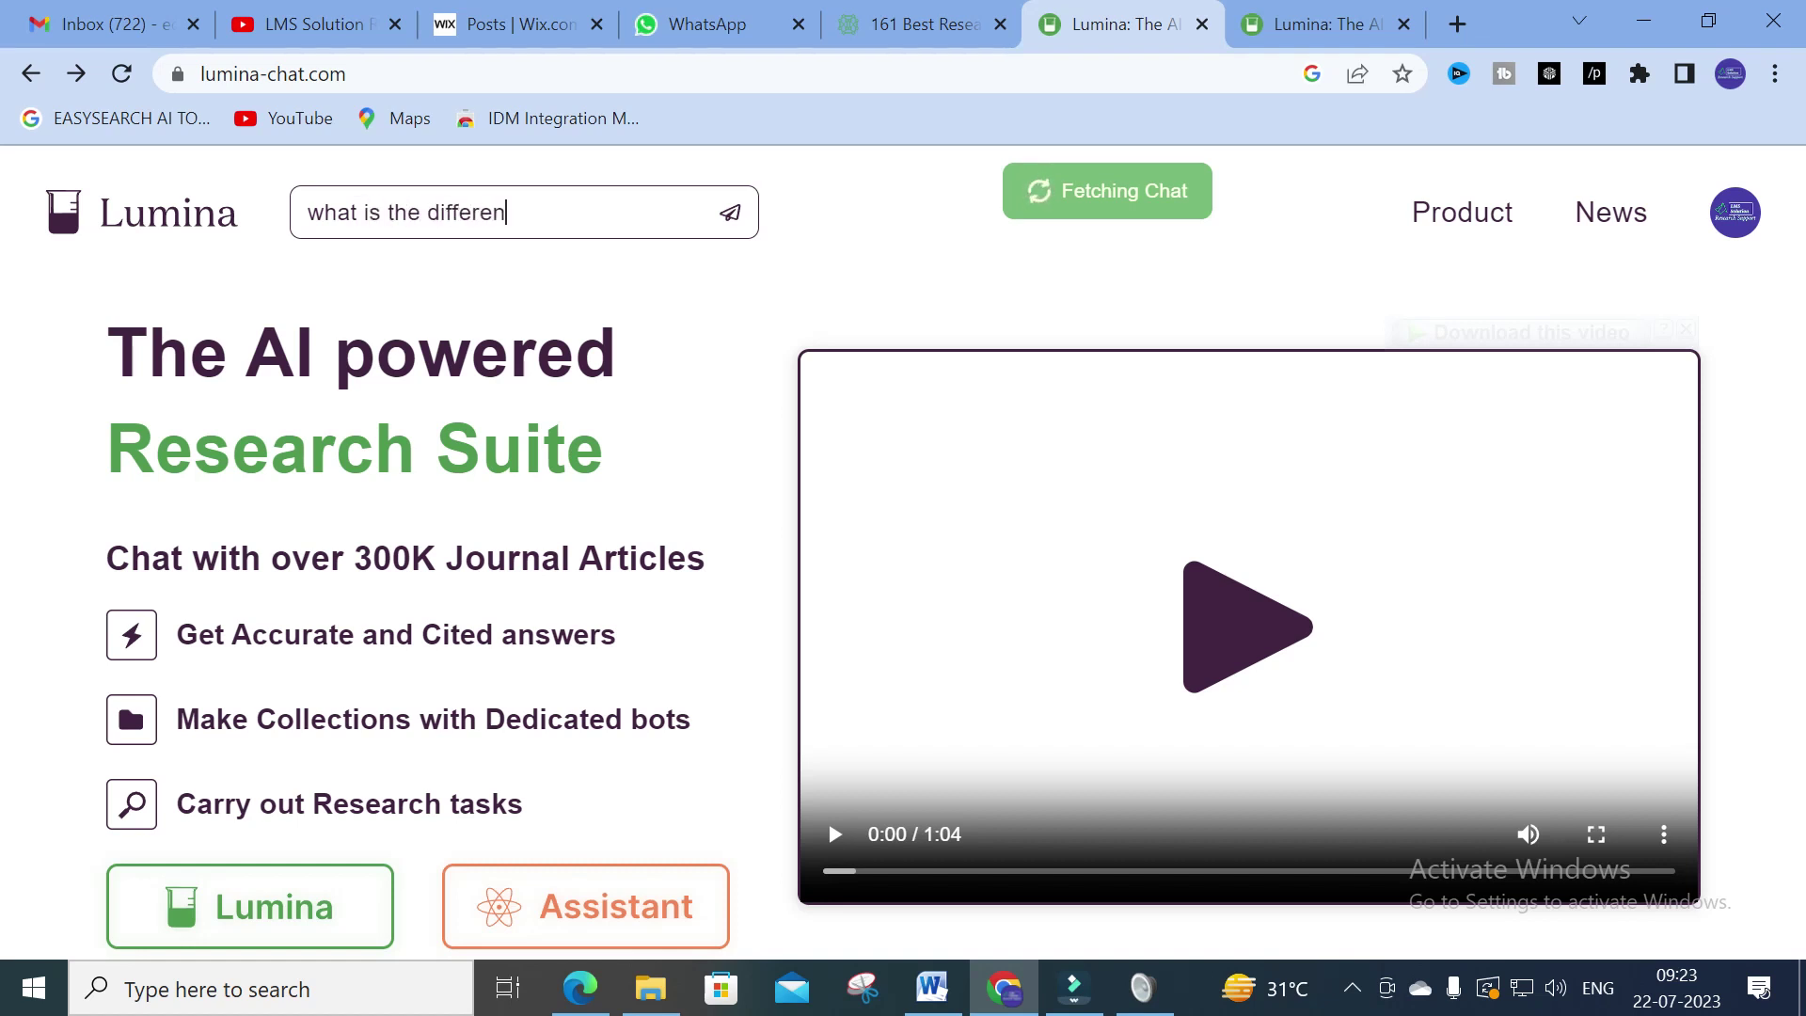
text(ce between volt)
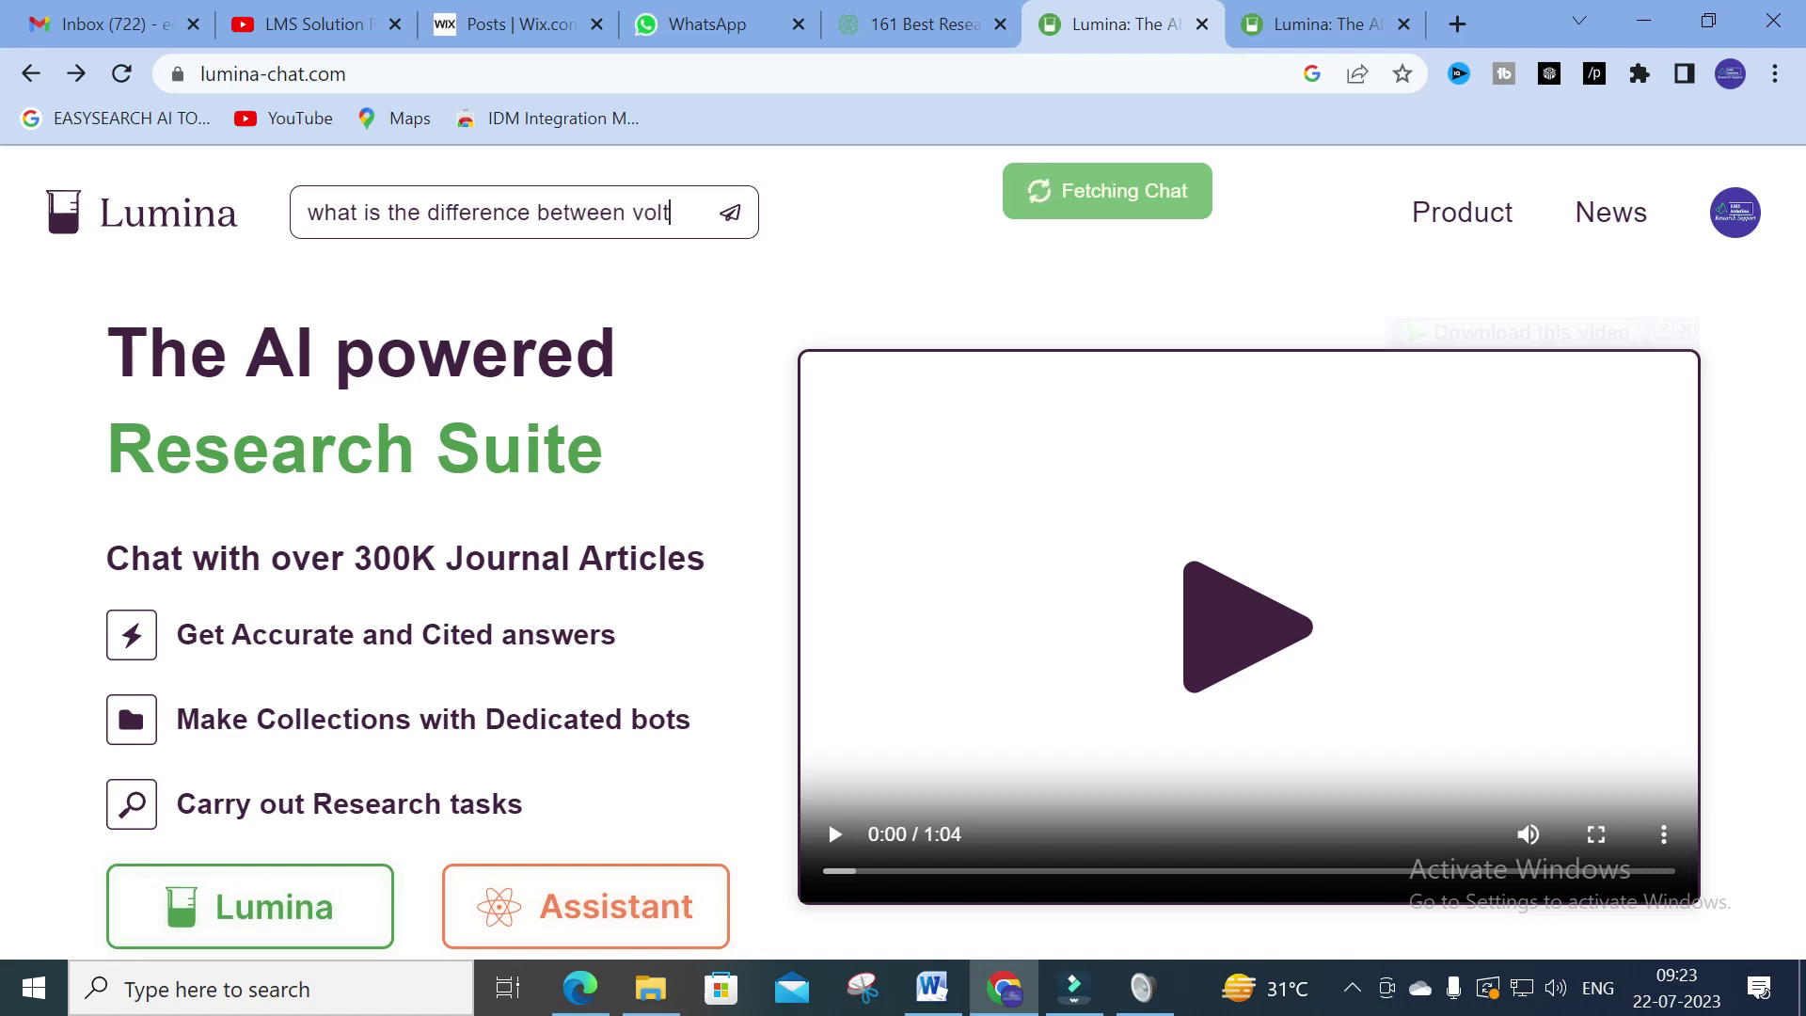
text(age sou)
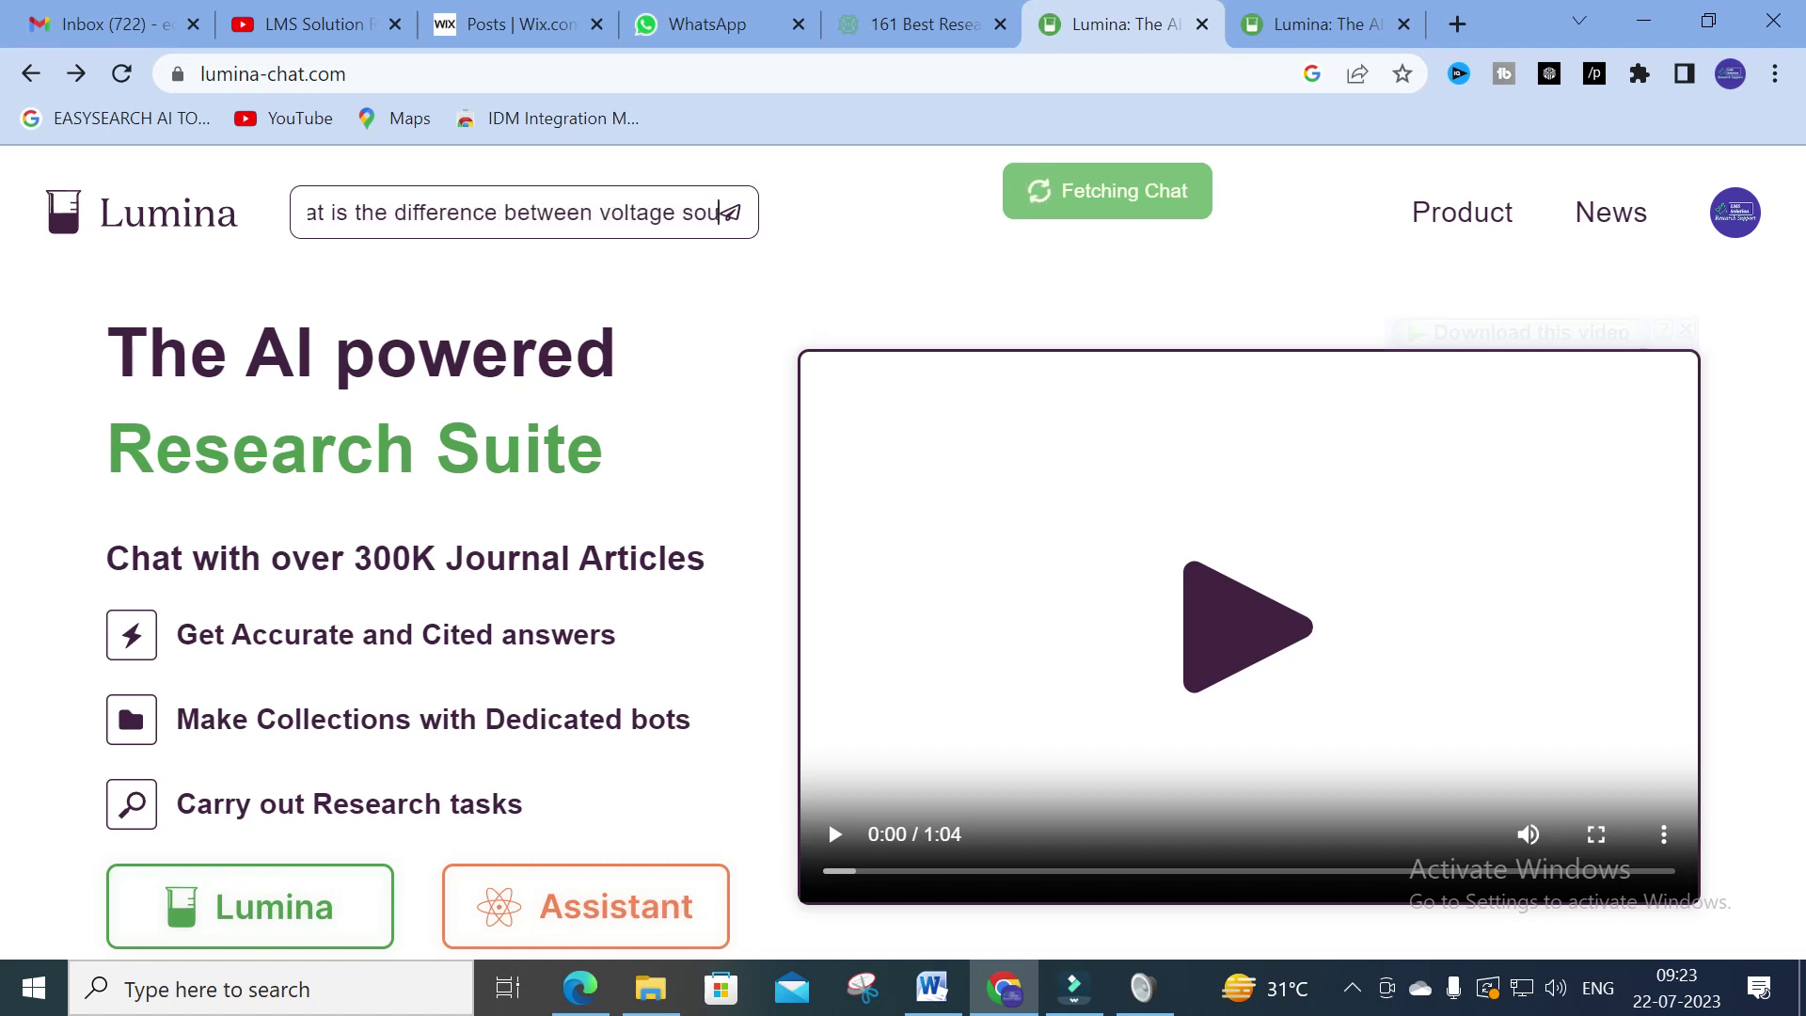
text(rce inver)
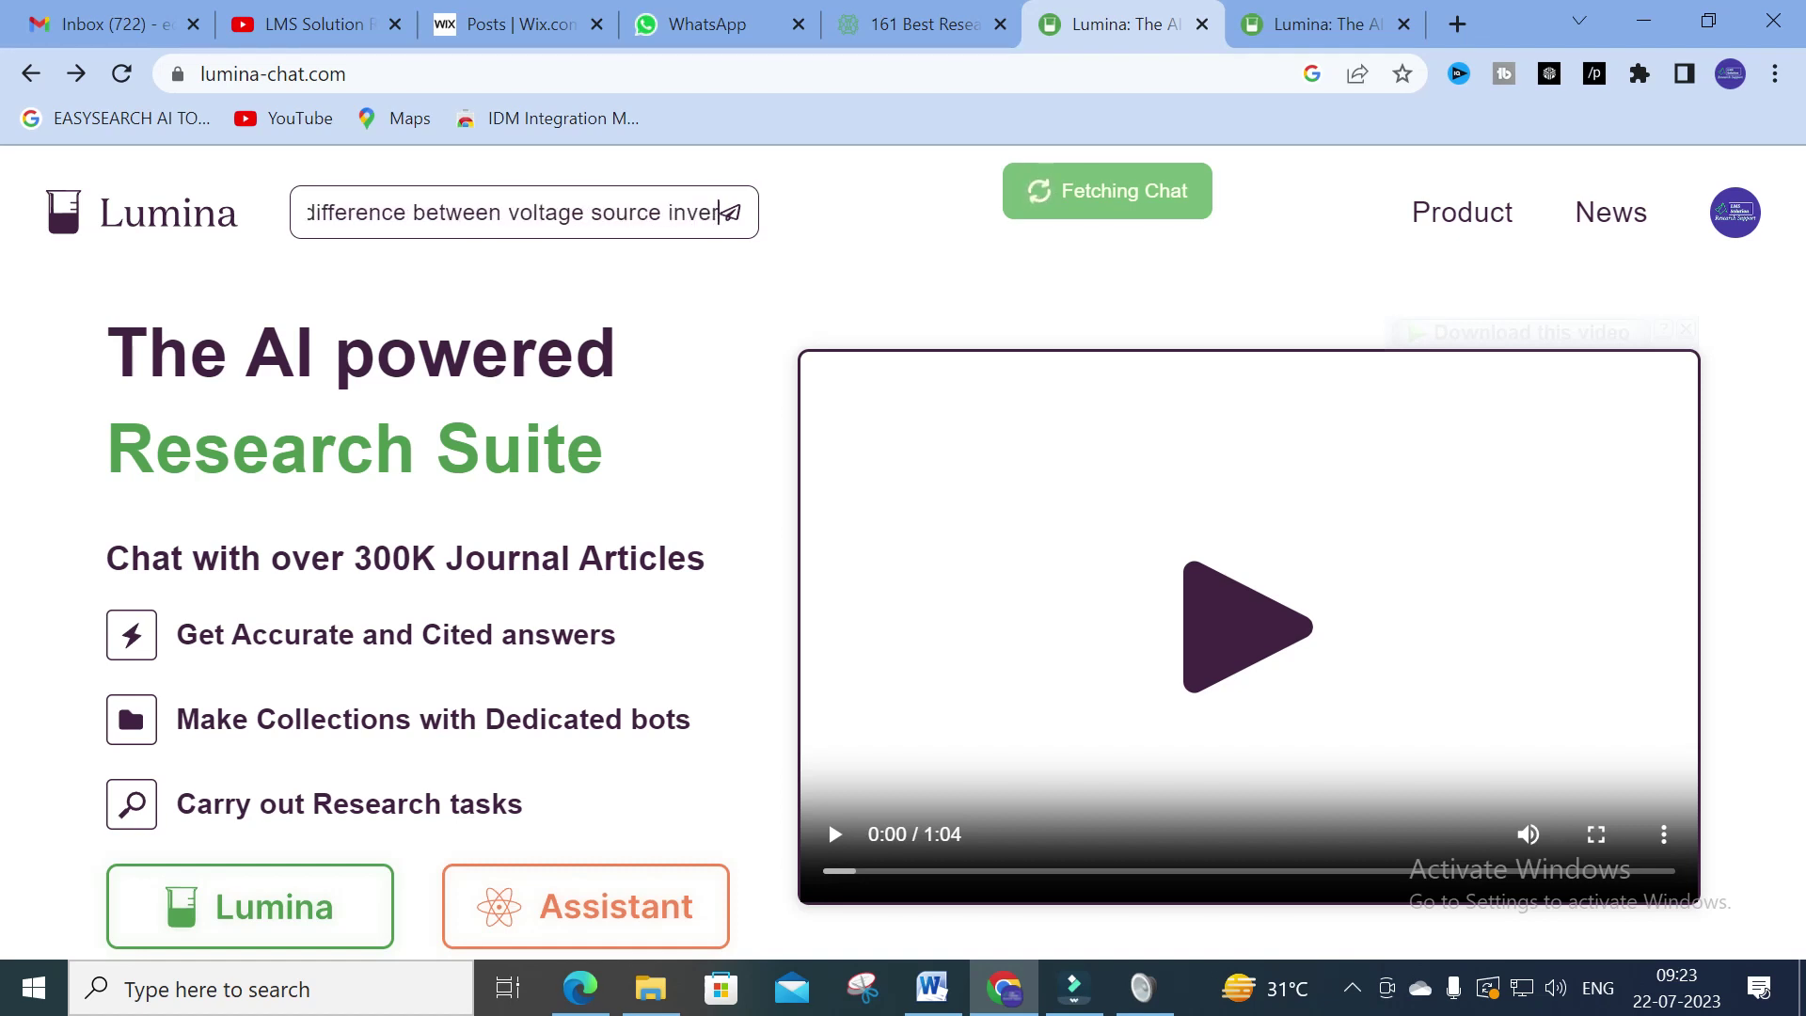
text(ter and a current s)
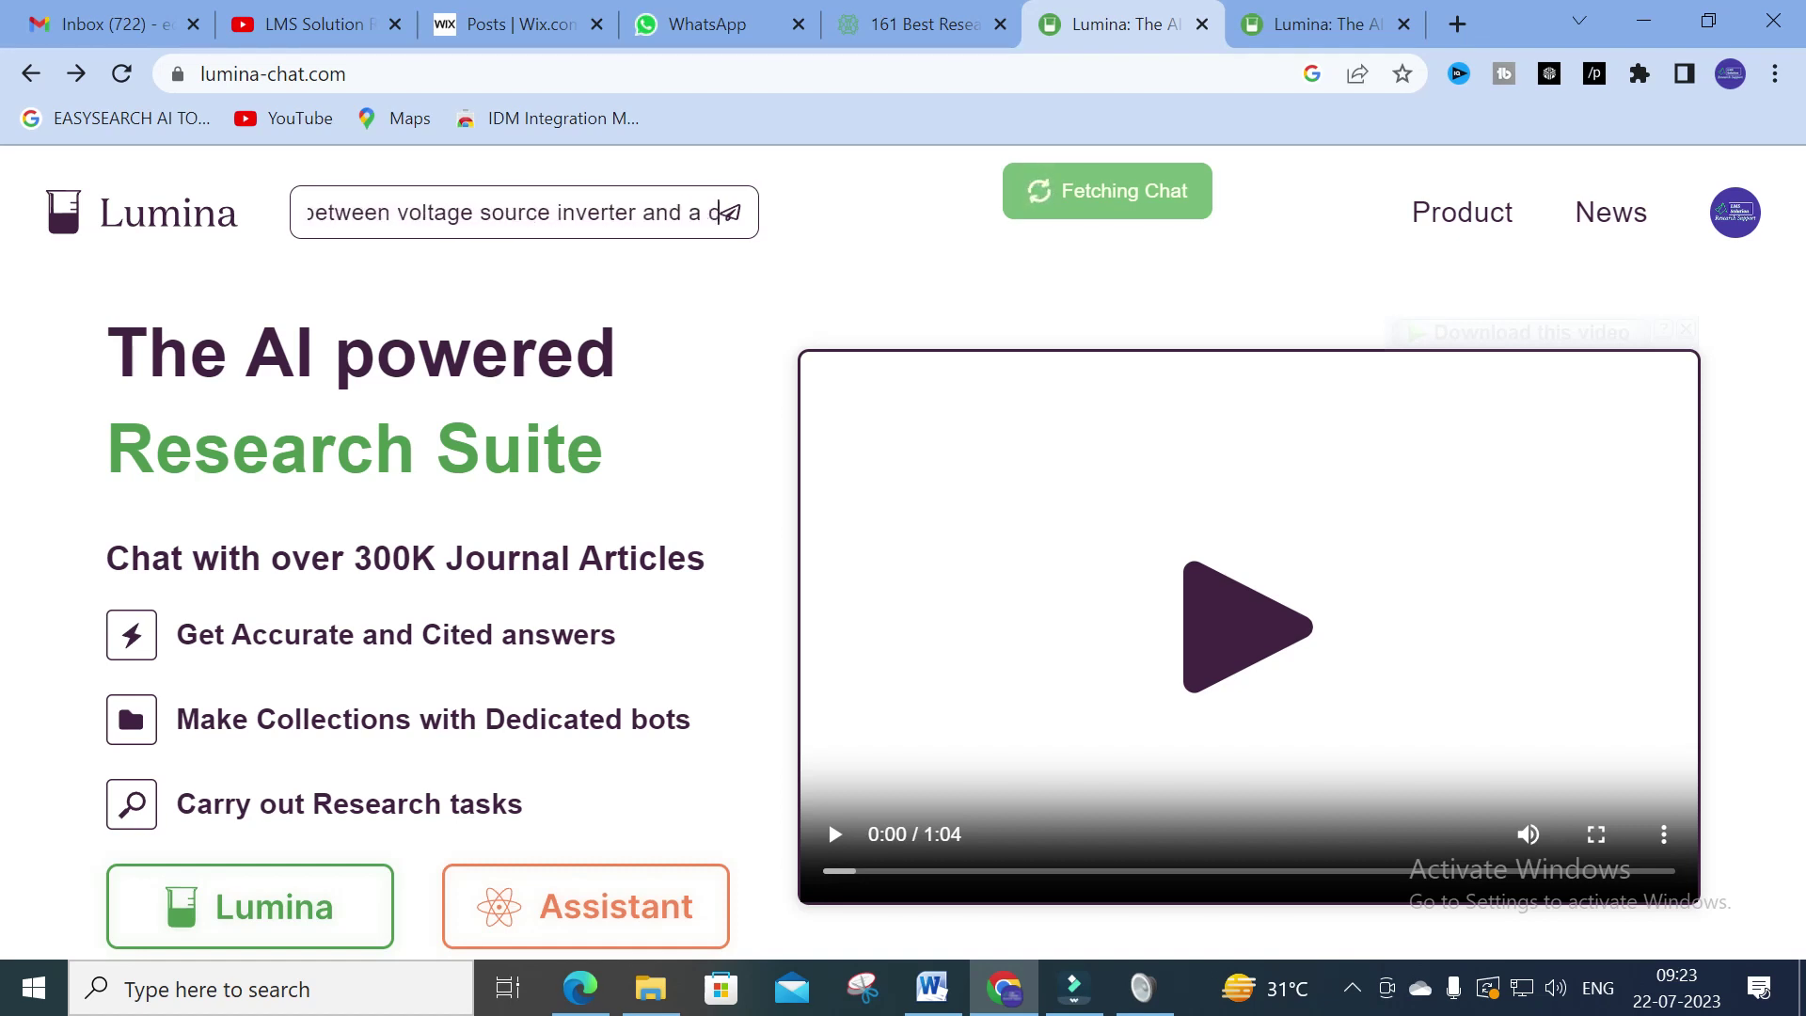
text(ource in)
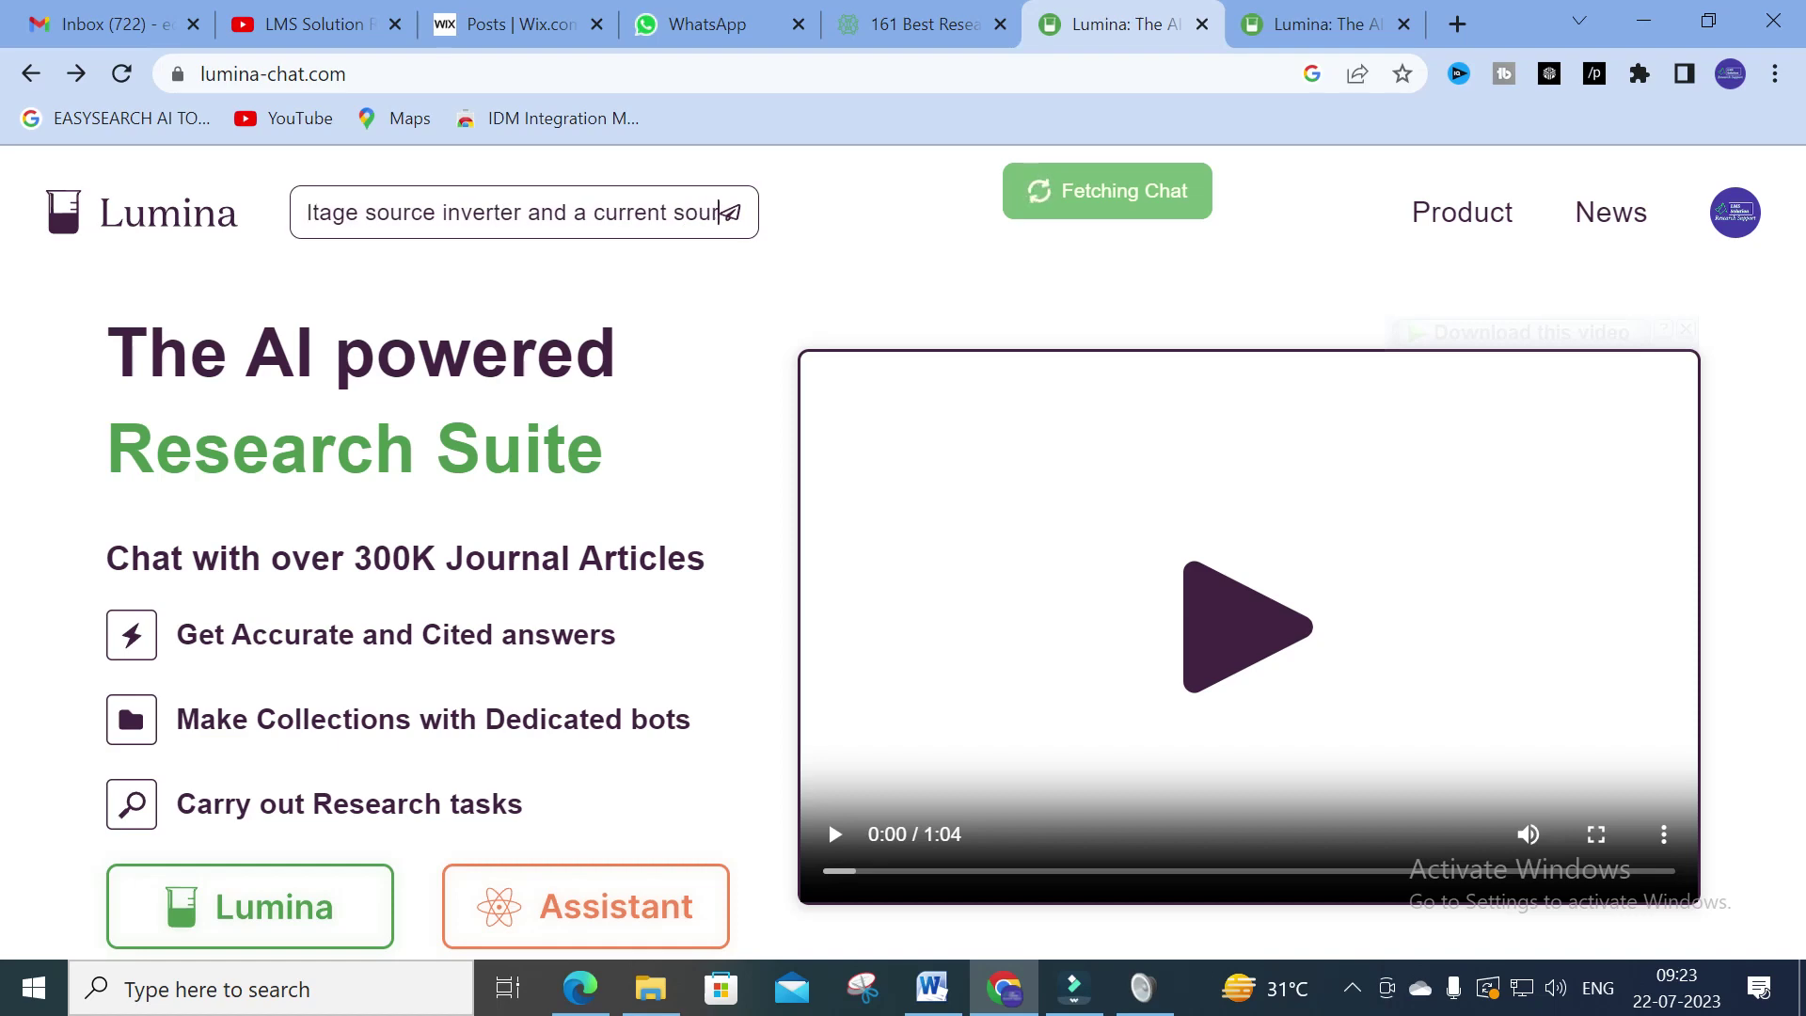
text(verter)
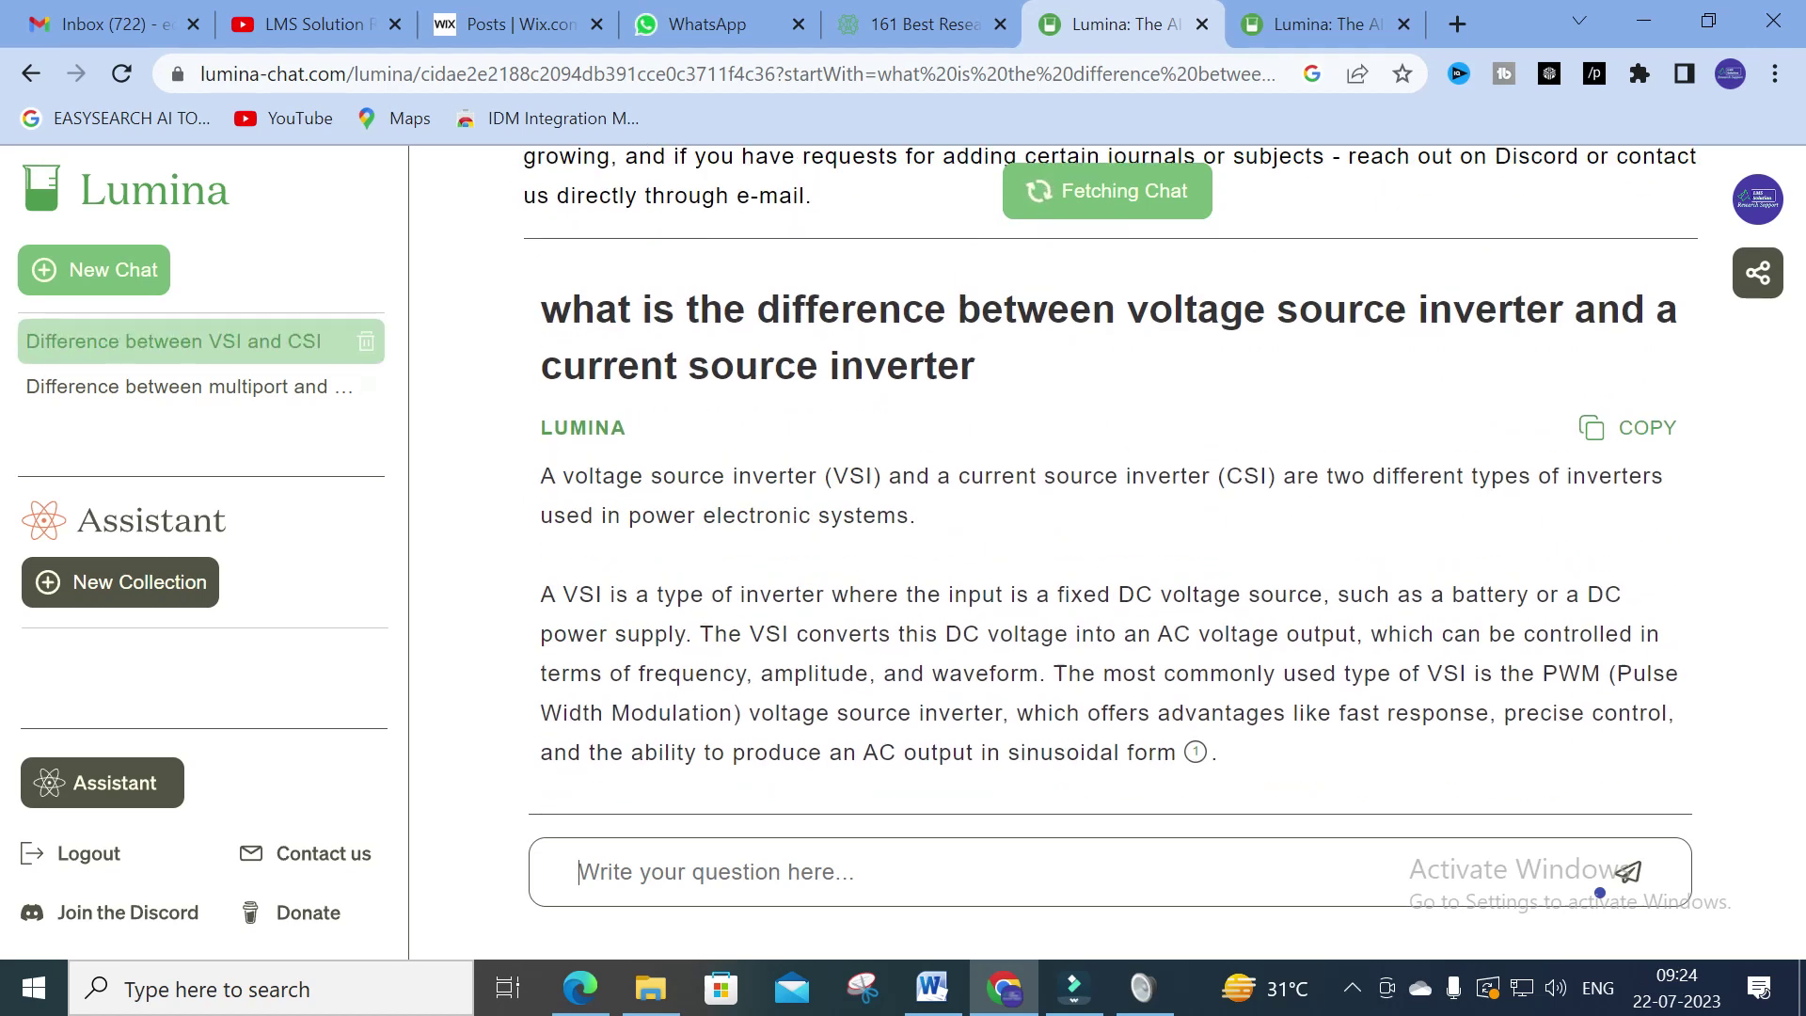
Scroll the VSI-versus-CSI answer down to its summary and the two cited papers
scroll(715, 498, down, 1)
scroll(674, 428, down, 1)
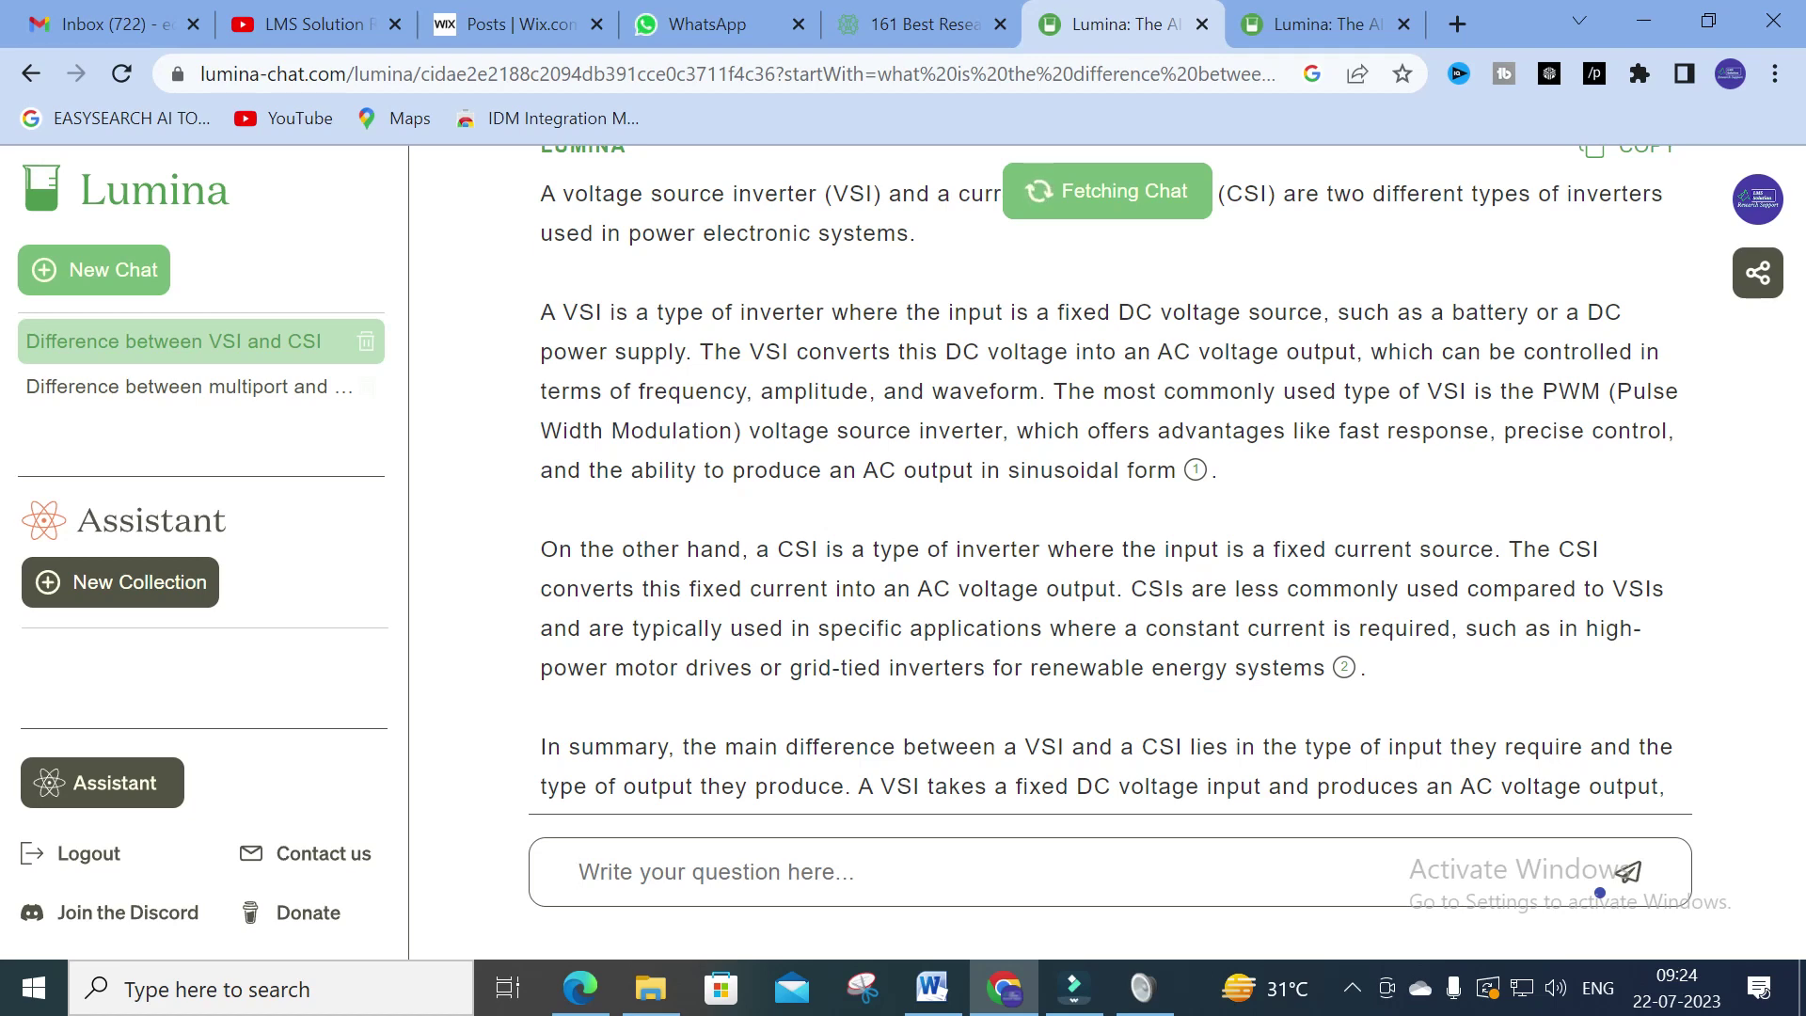
scroll(1011, 499, down, 3)
scroll(788, 496, up, 3)
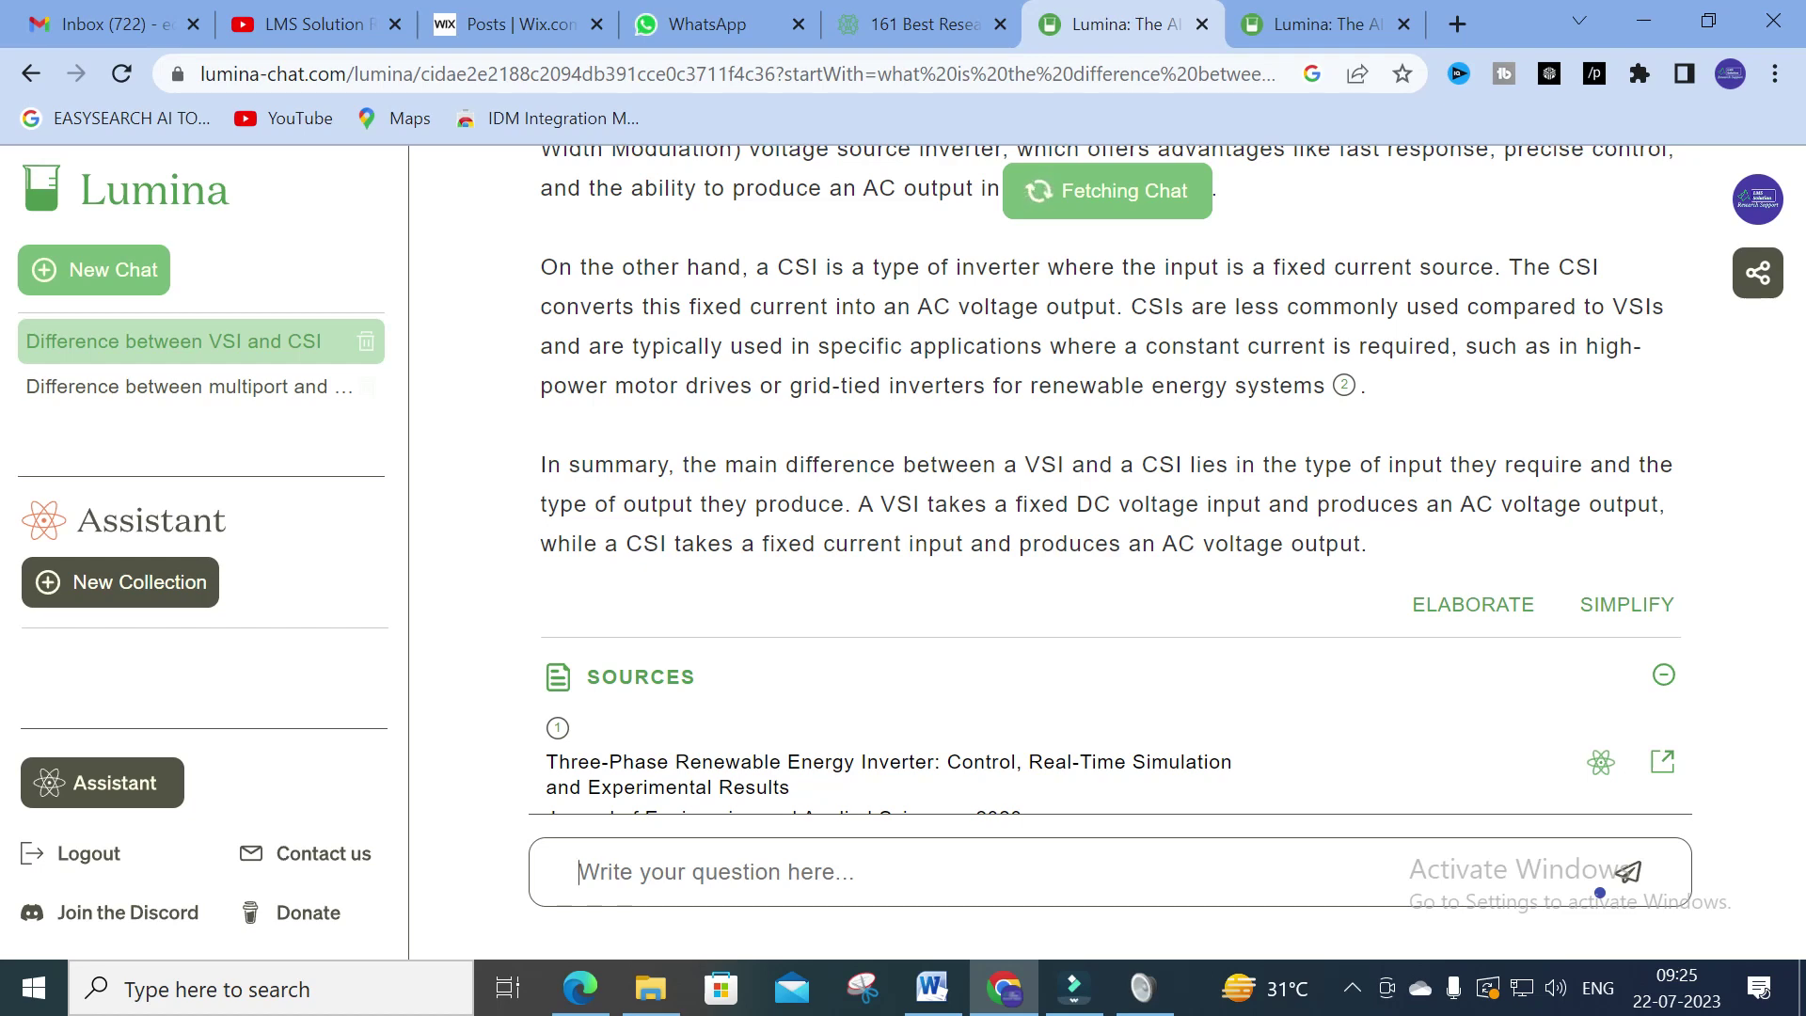
scroll(1068, 552, down, 3)
scroll(1035, 555, up, 3)
scroll(961, 562, down, 3)
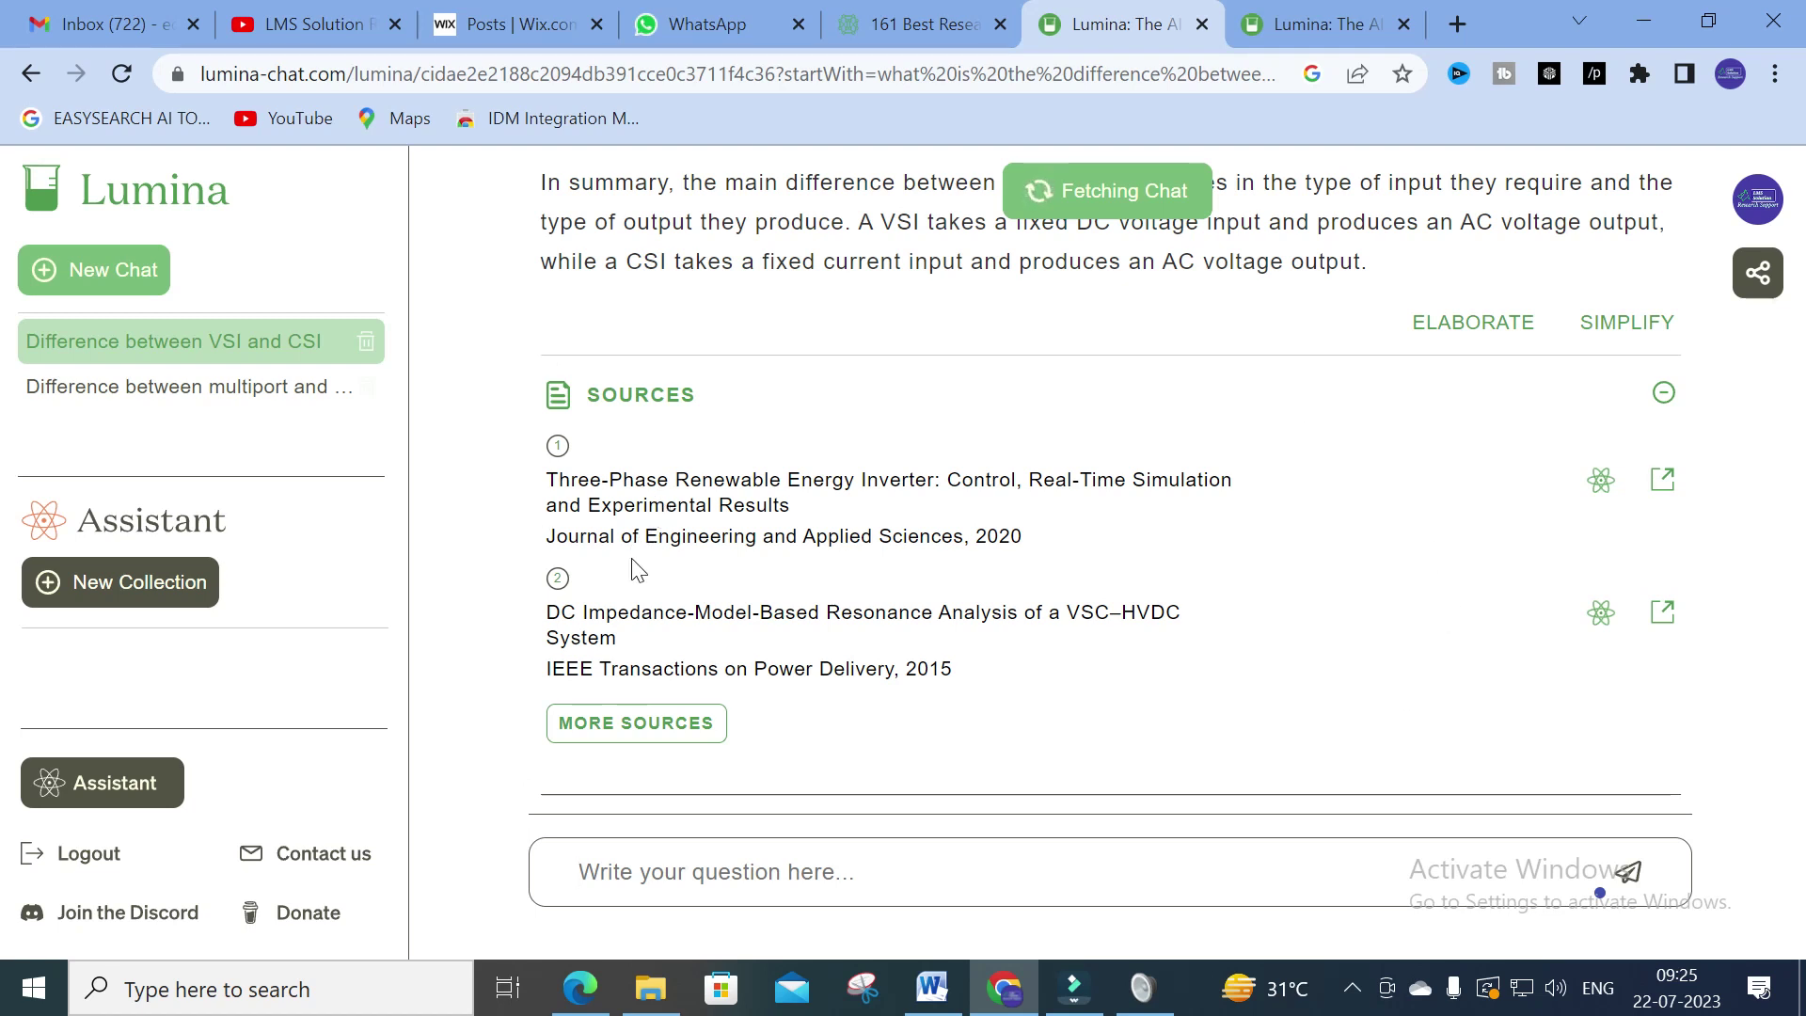
Load and browse more sources for the answer, then return to the Lumina home page's search box
click(628, 713)
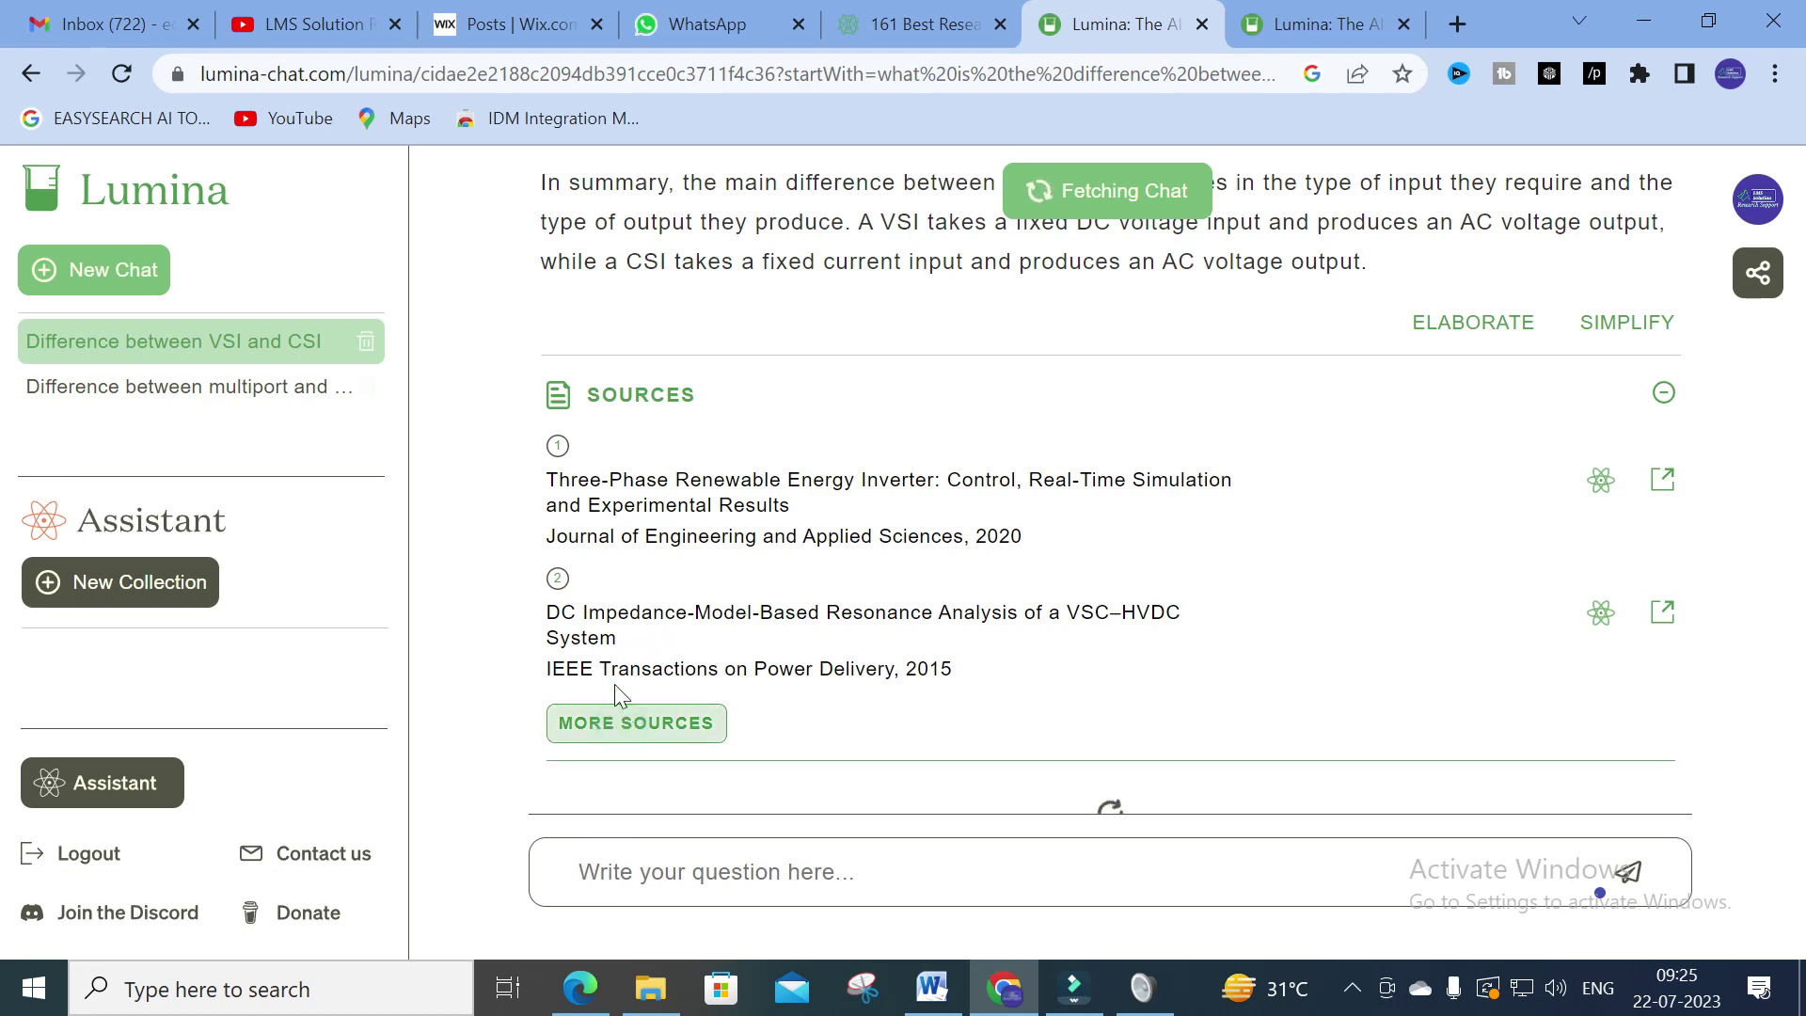
scroll(749, 484, down, 3)
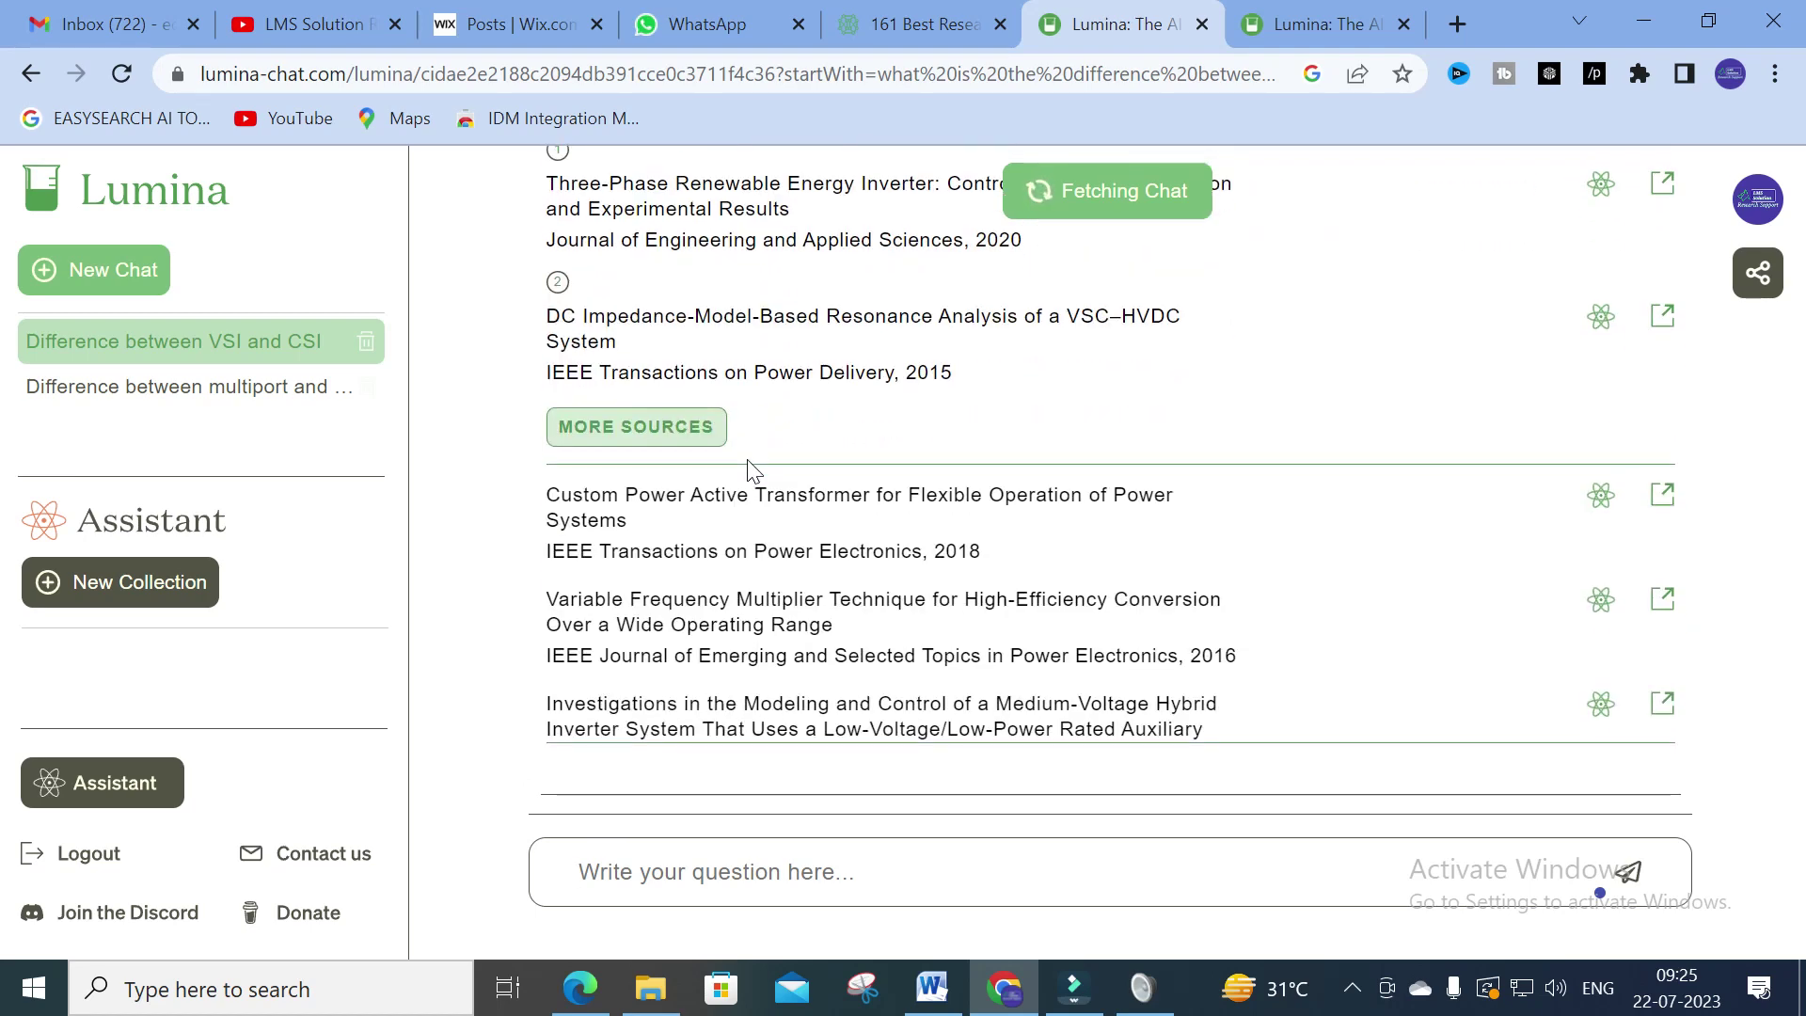
scroll(740, 475, up, 5)
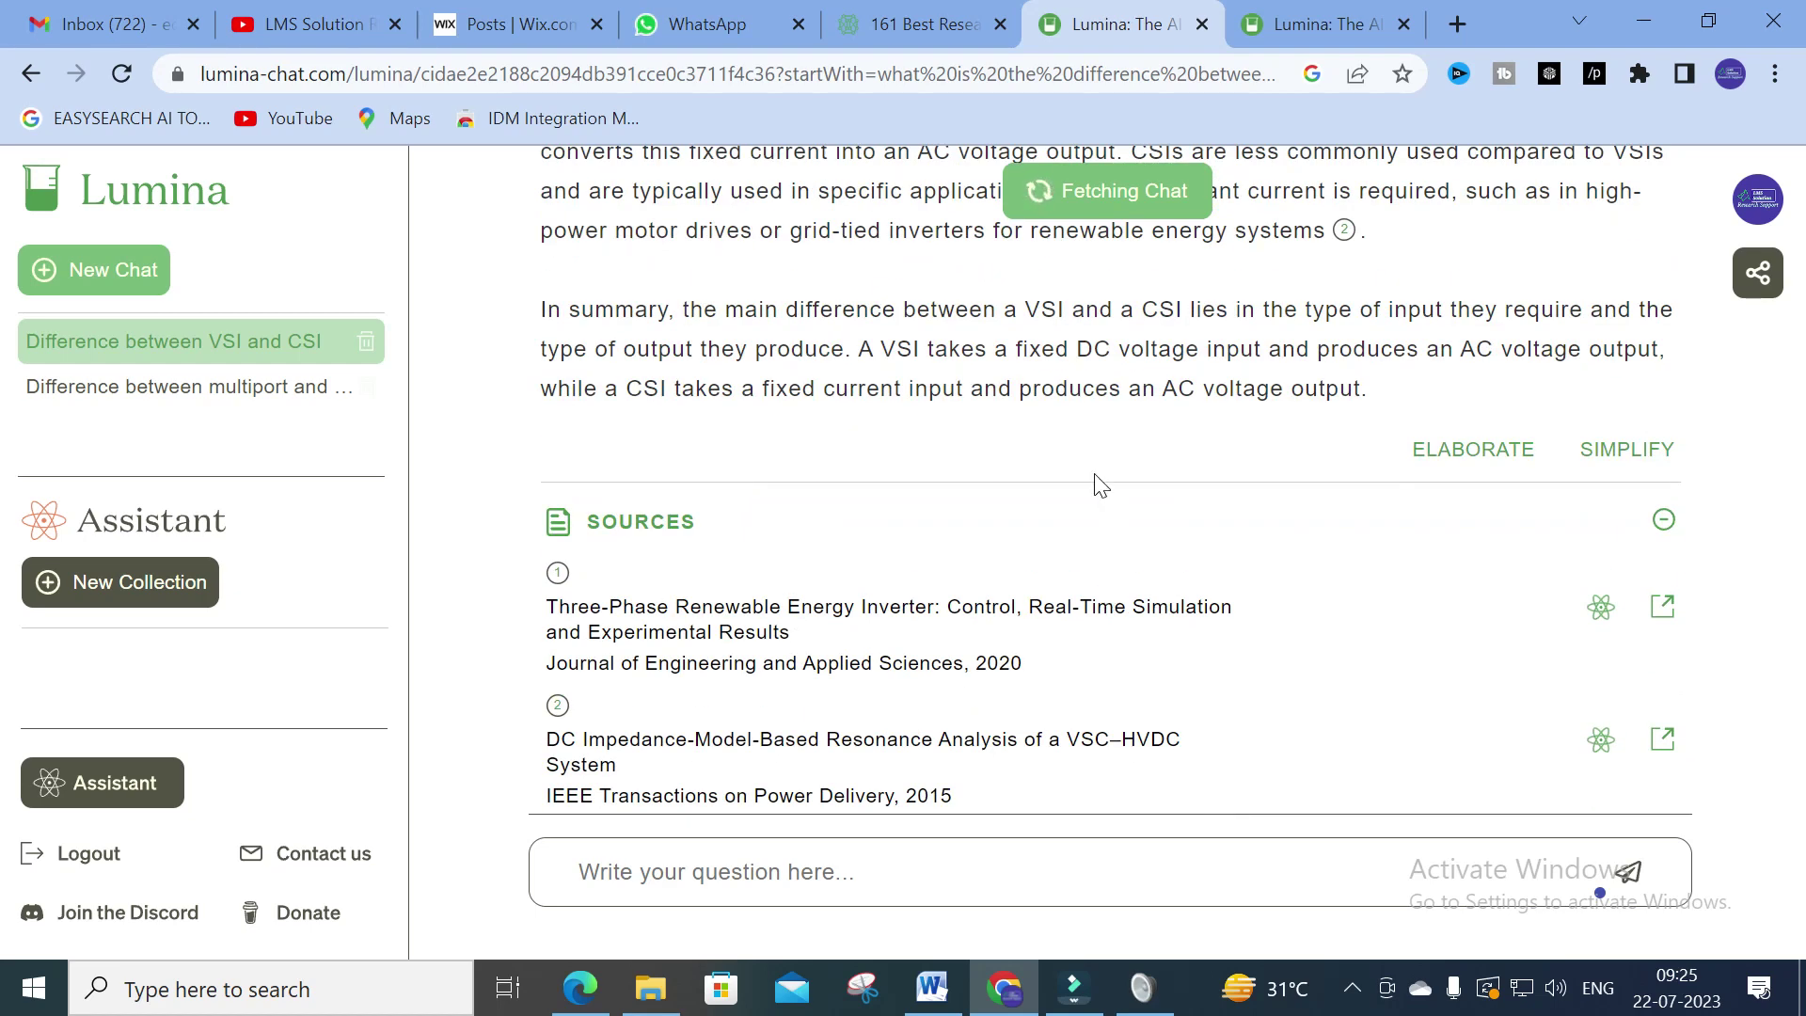
scroll(1102, 502, up, 15)
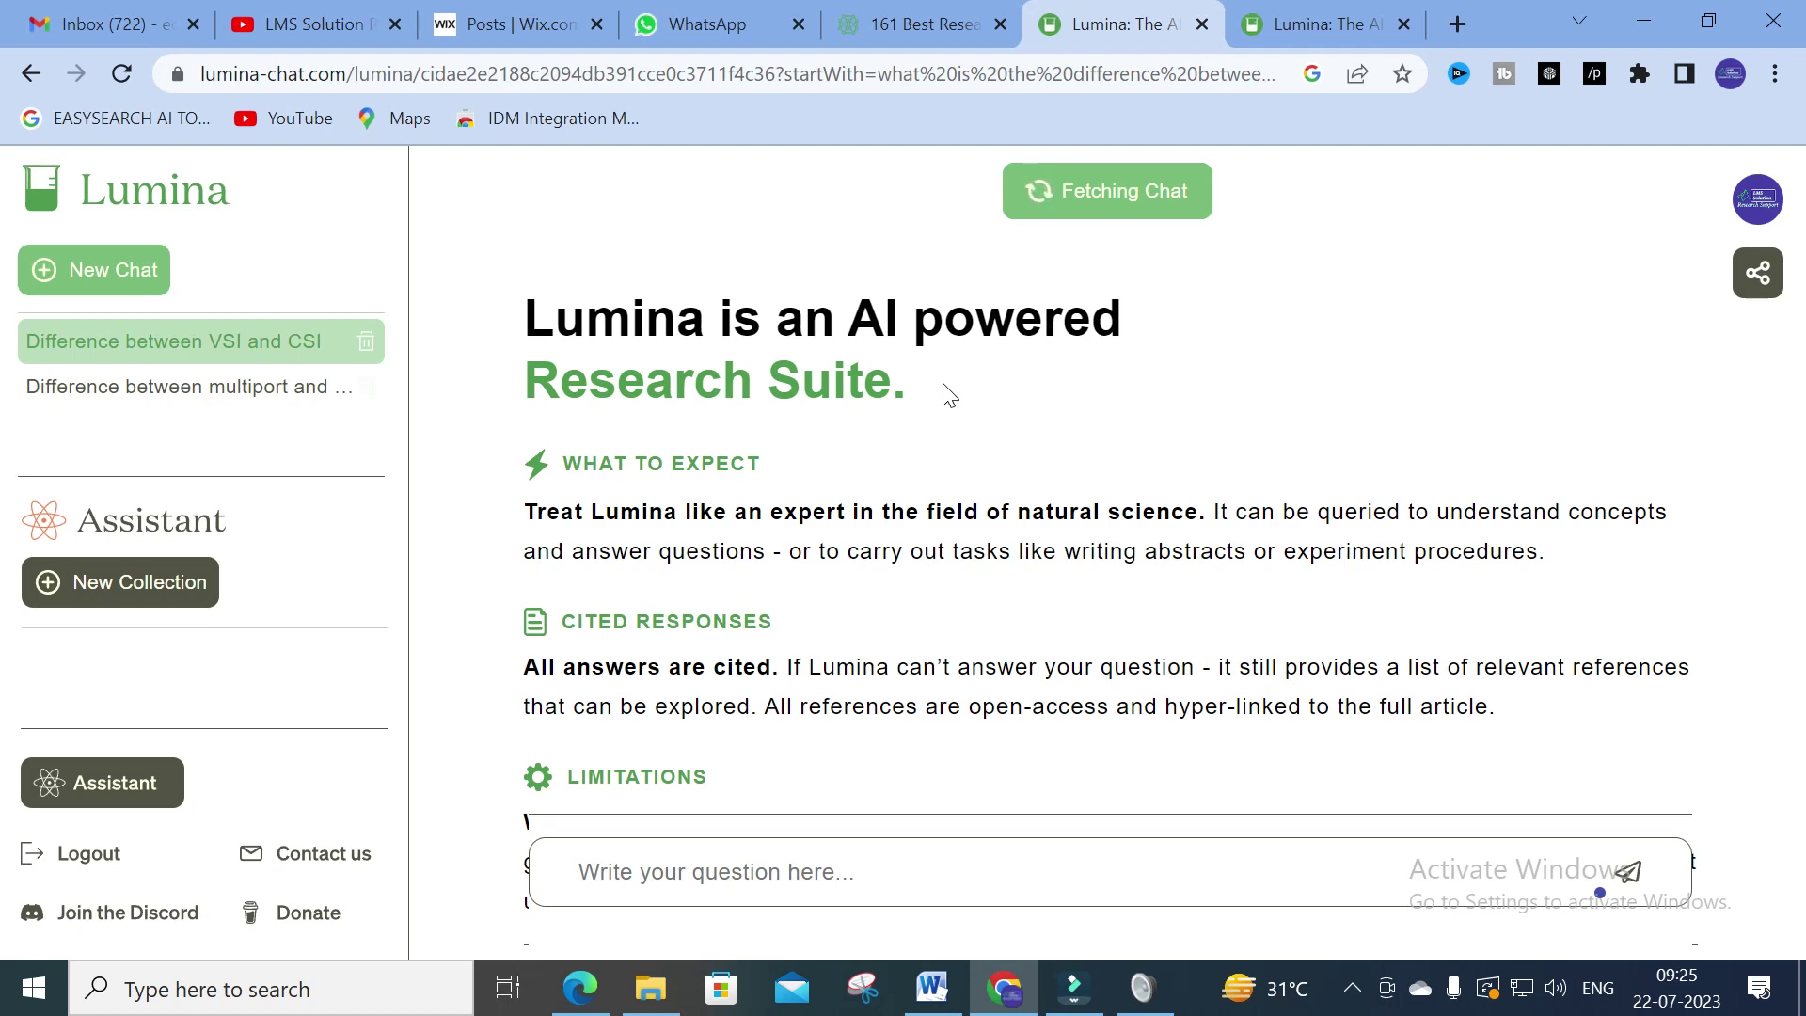
click(31, 74)
click(442, 212)
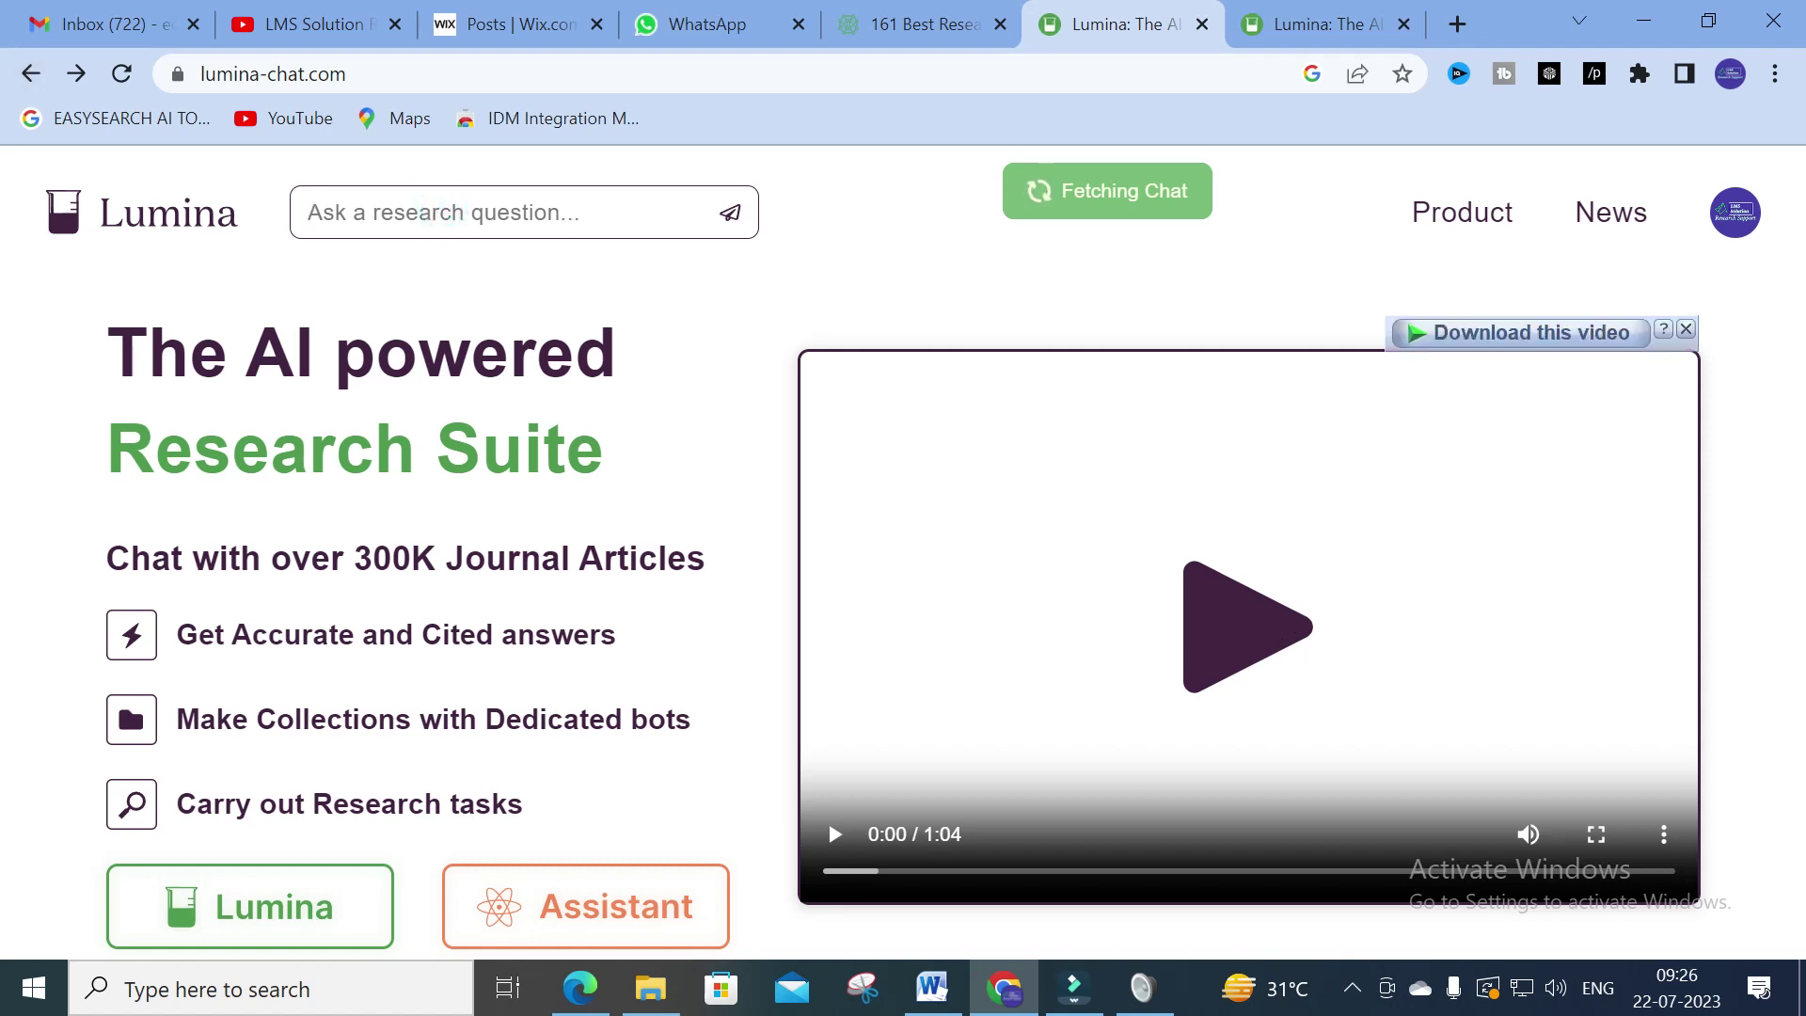